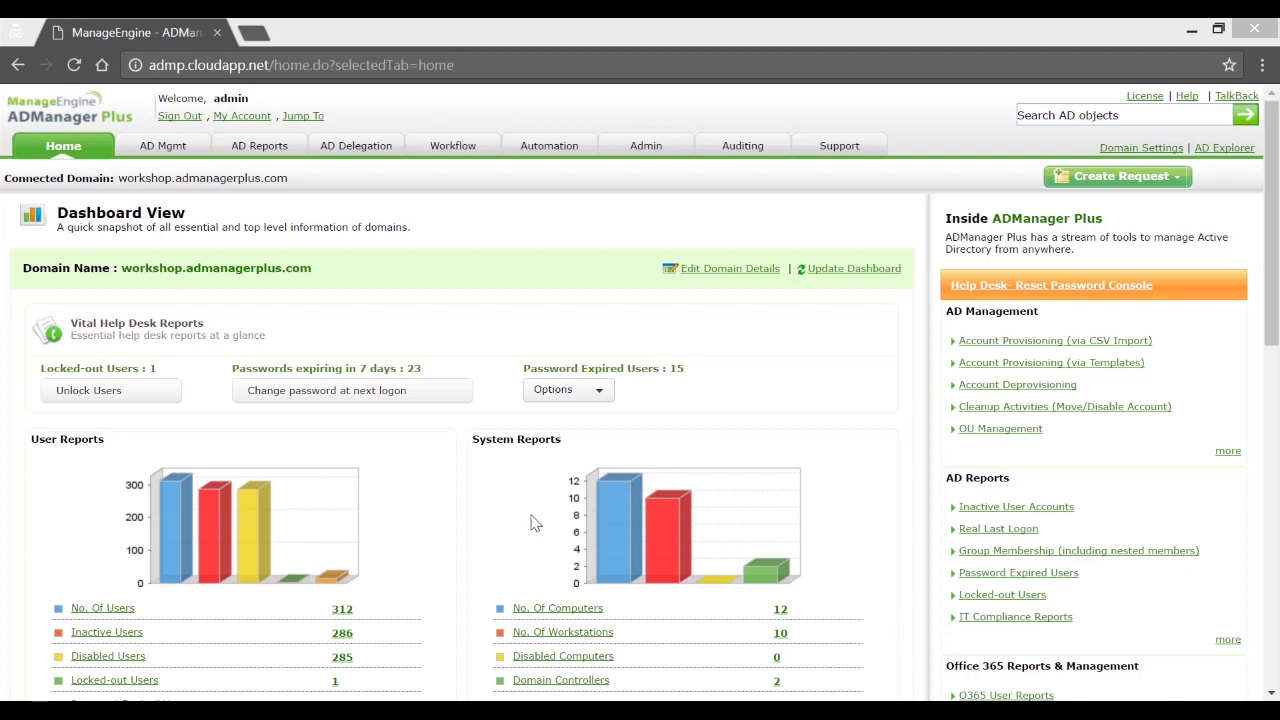
- Start a new scheduled automation and enter the description 'Enter the description'
click(549, 155)
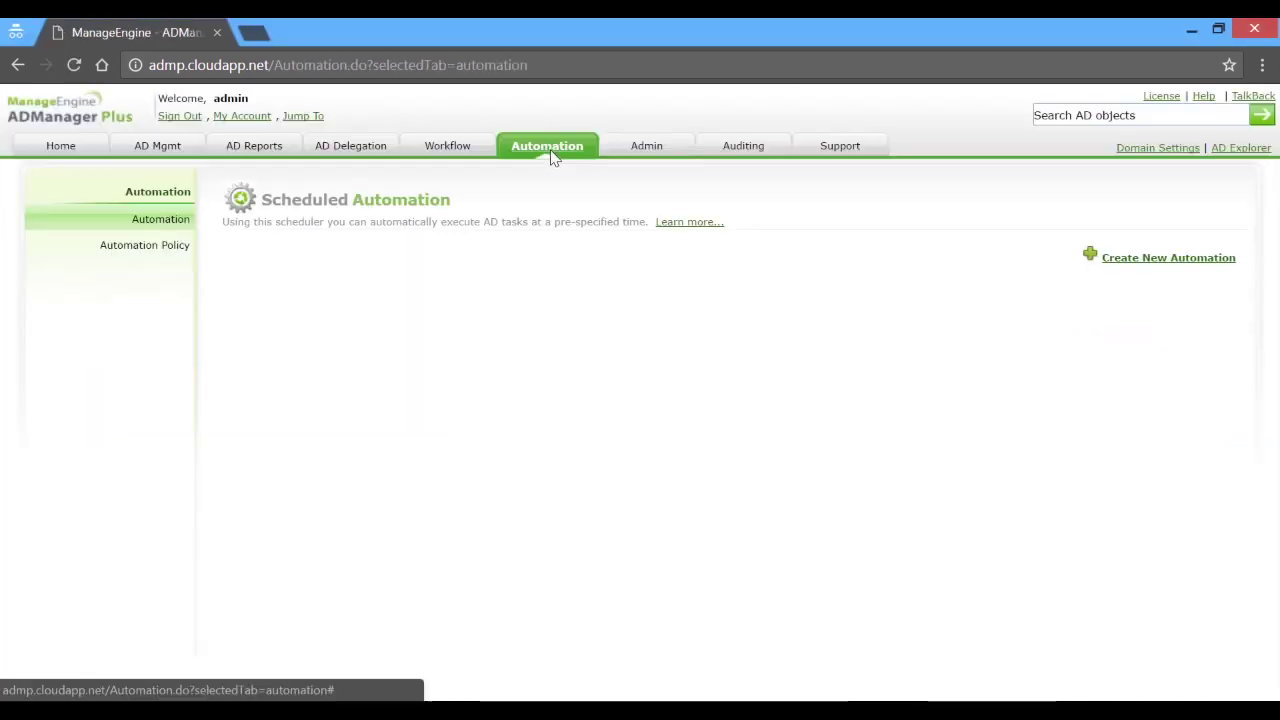
click(1137, 262)
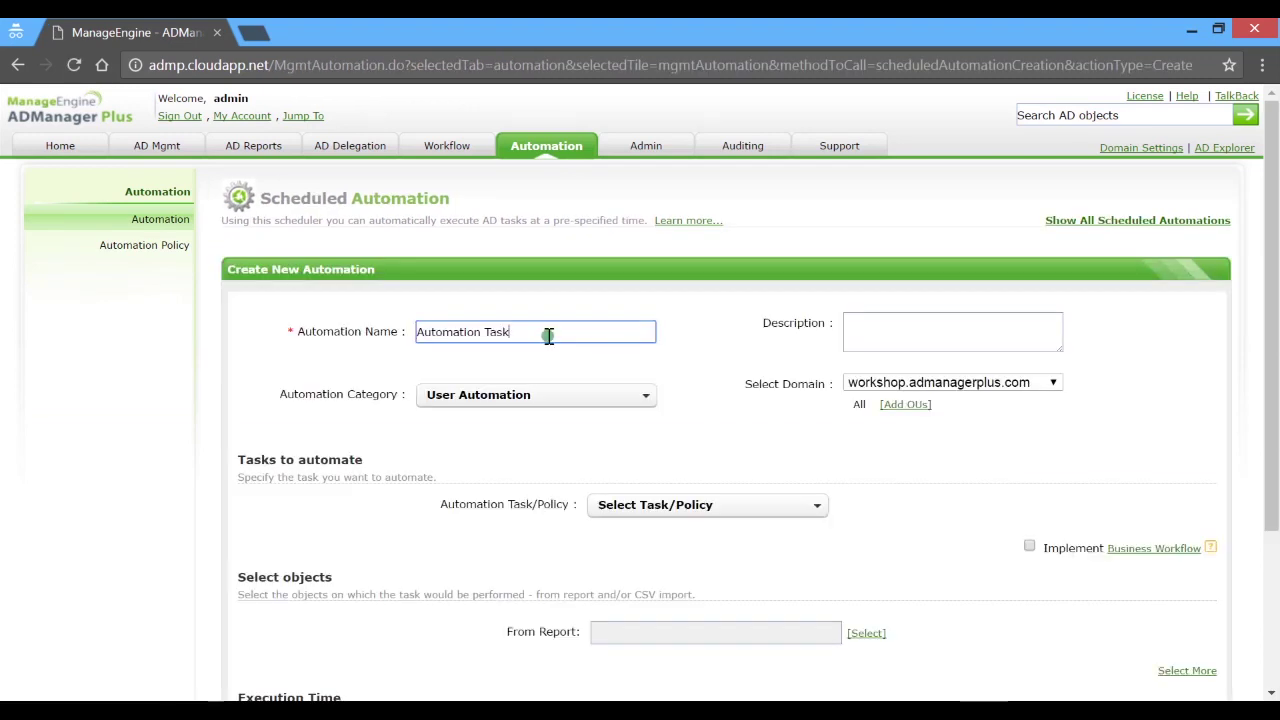
click(886, 327)
text(Enter the description)
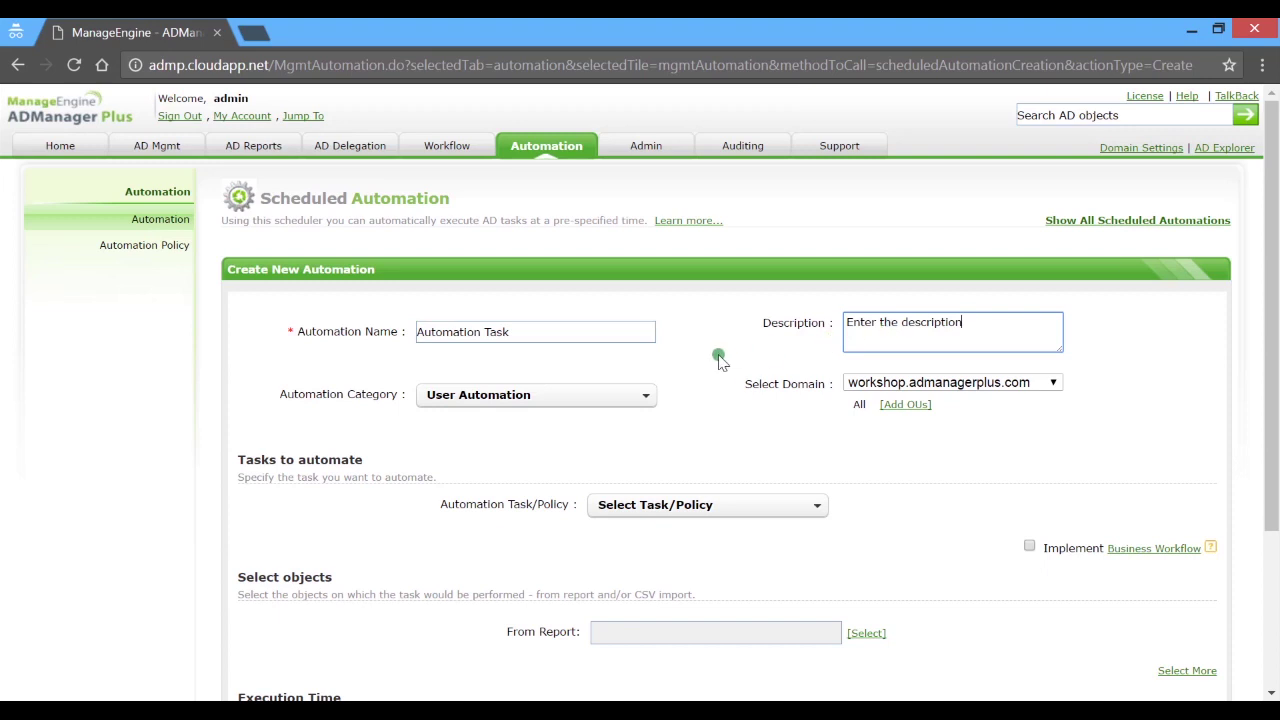
click(720, 358)
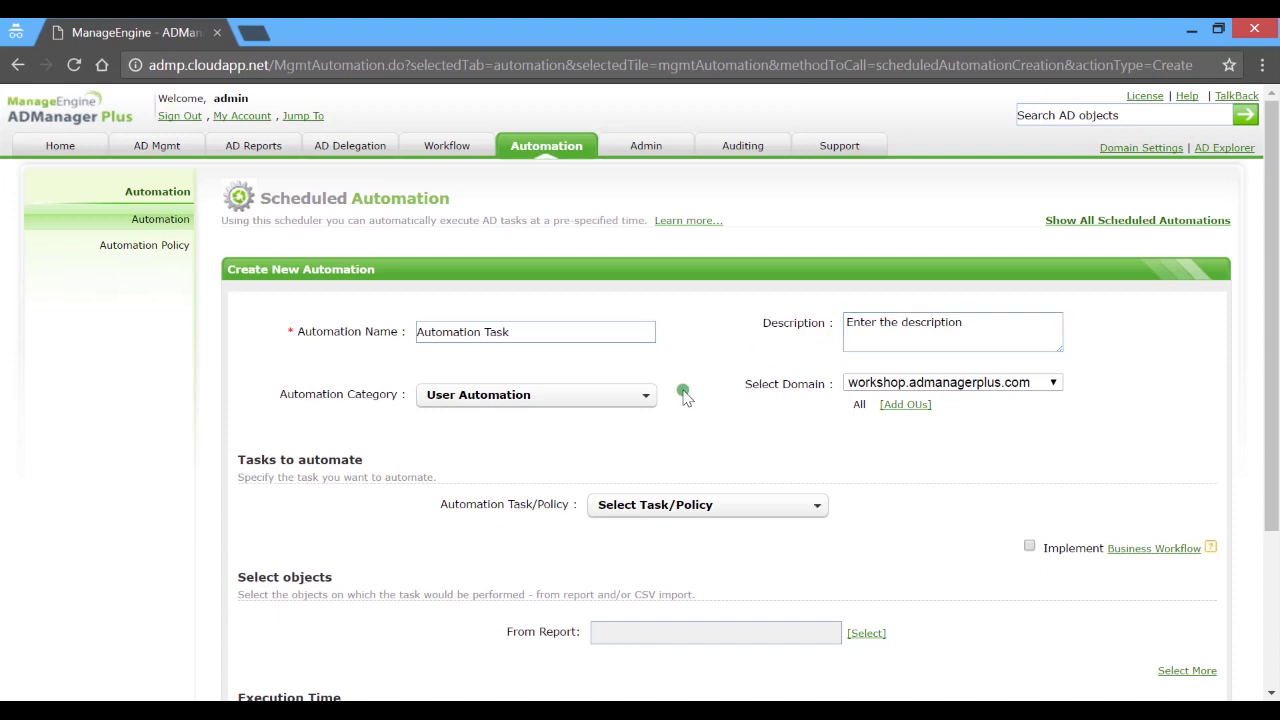
- Keep the User Automation category and leave OUs unselected so the whole domain is covered
click(632, 398)
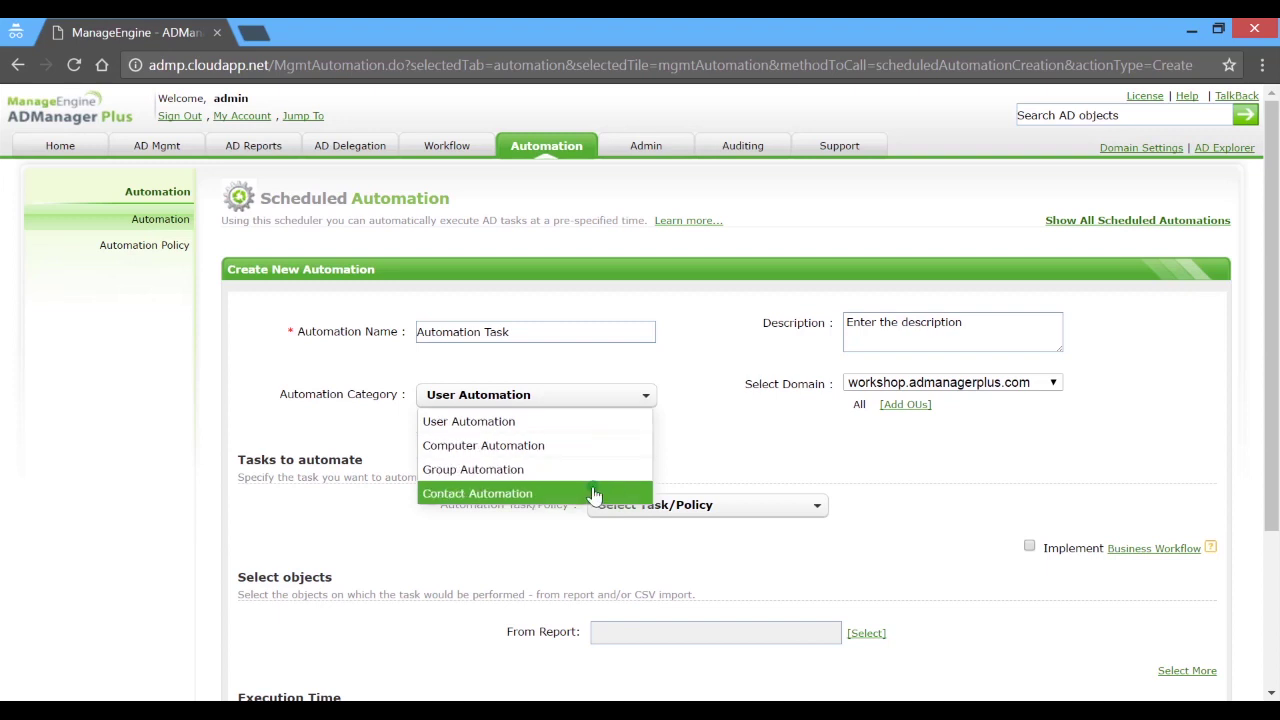
click(708, 460)
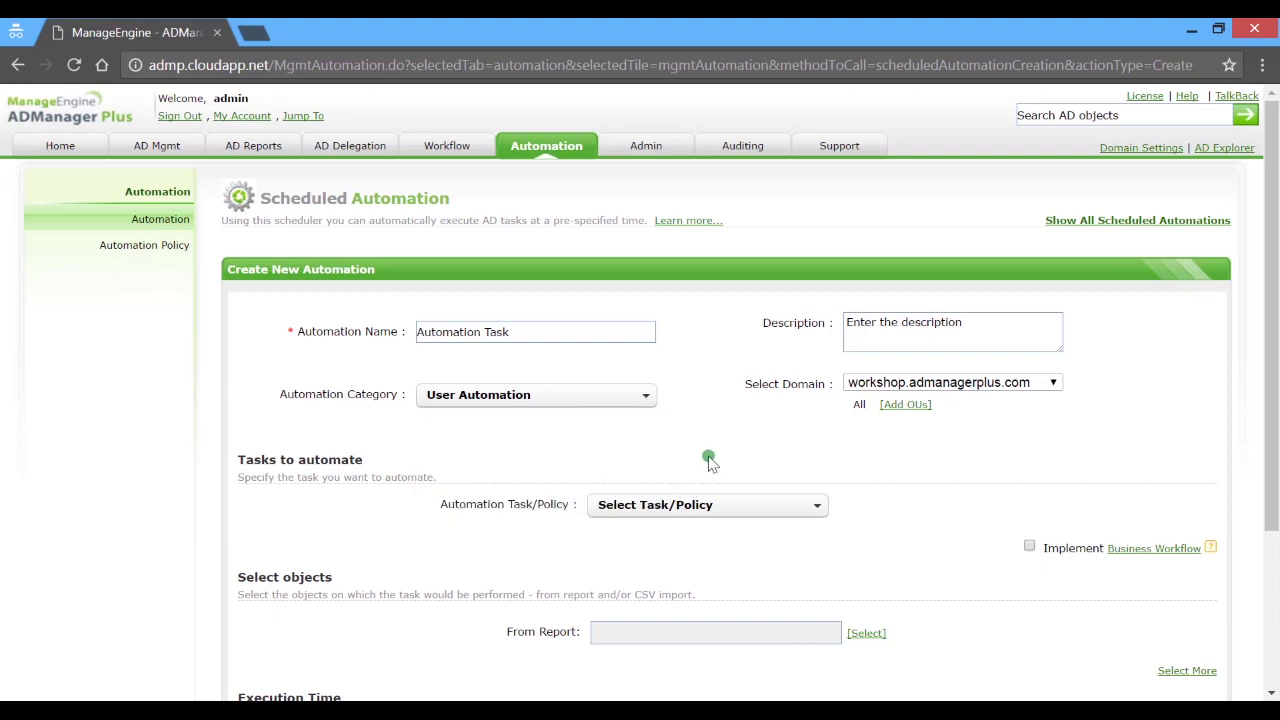
click(918, 410)
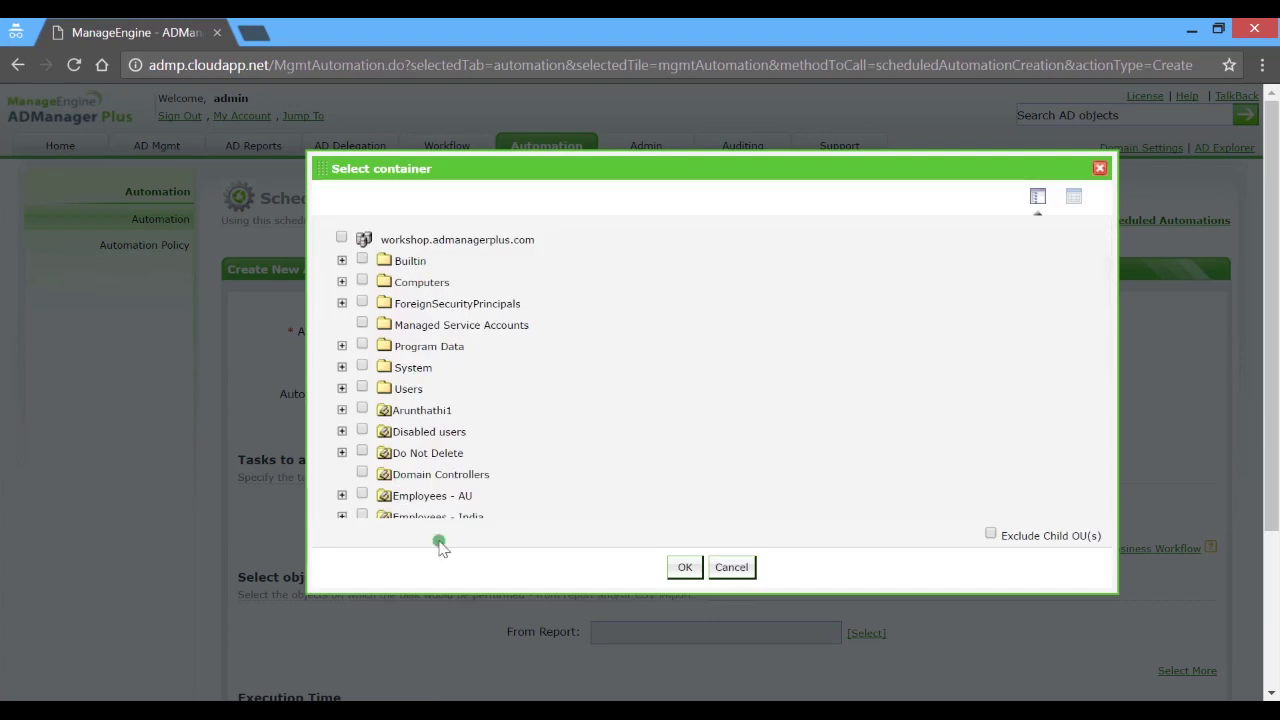
scroll(794, 432, down, 3)
click(737, 582)
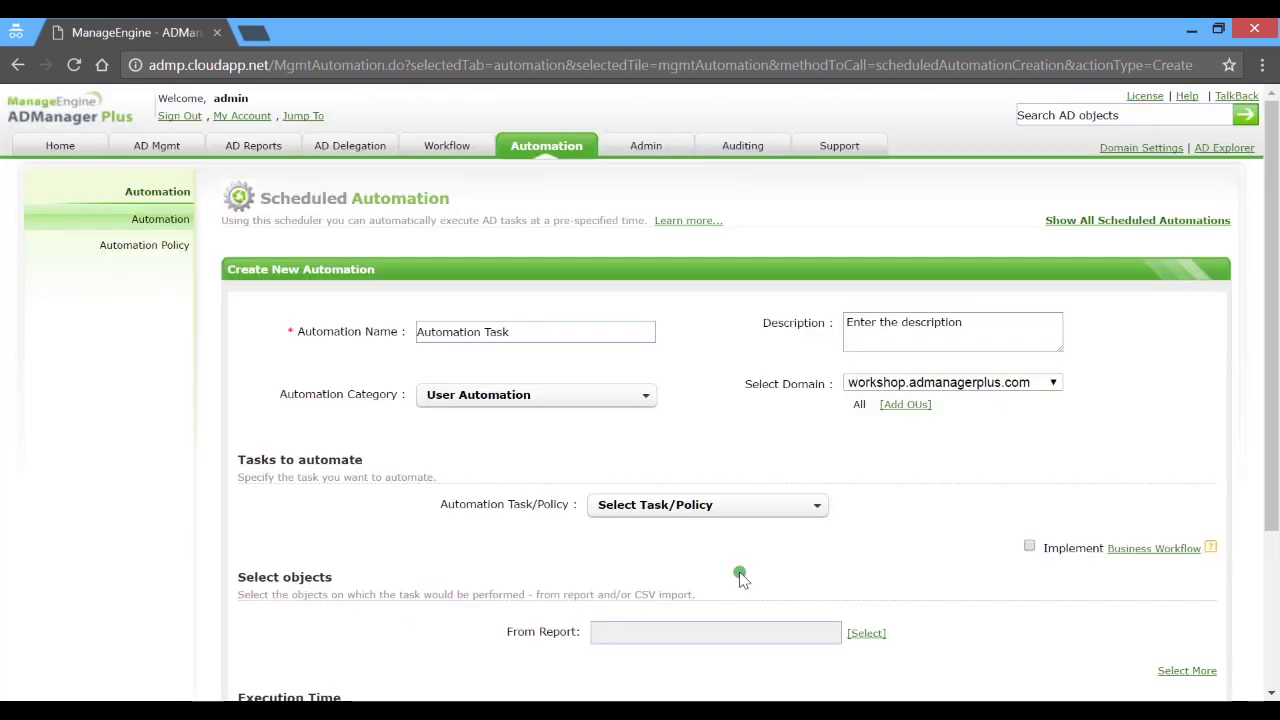
click(650, 514)
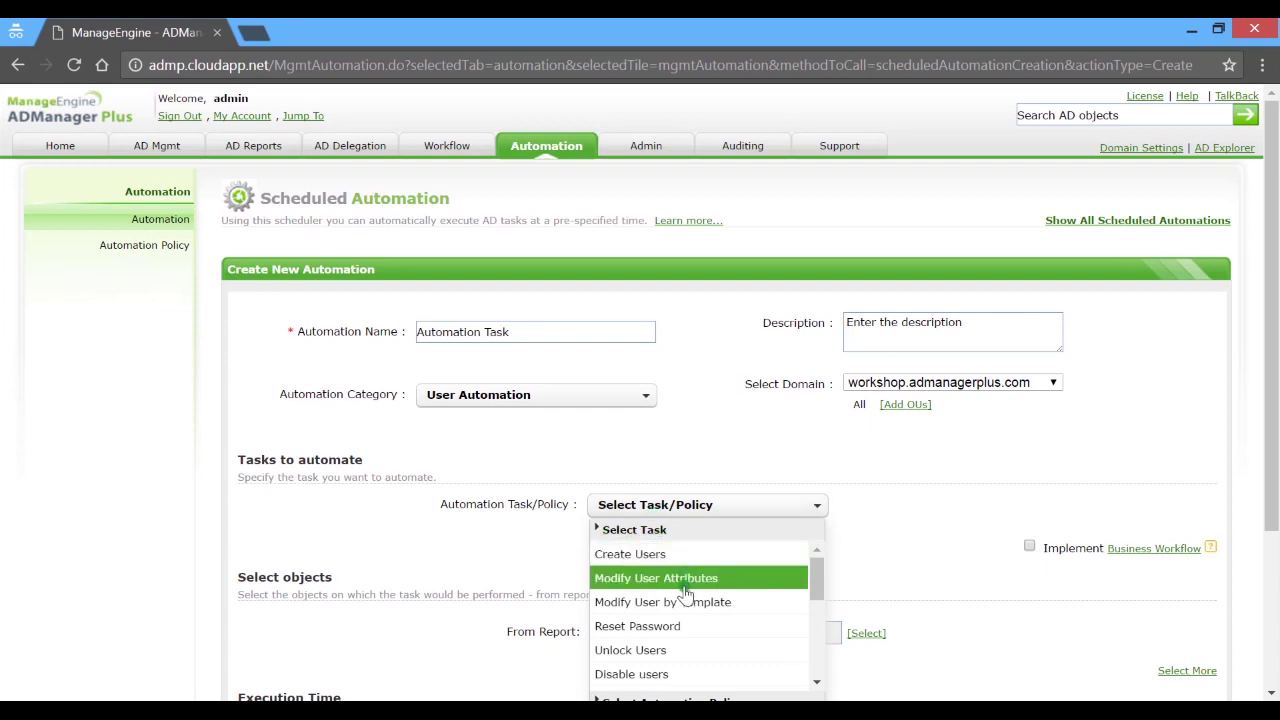
click(678, 652)
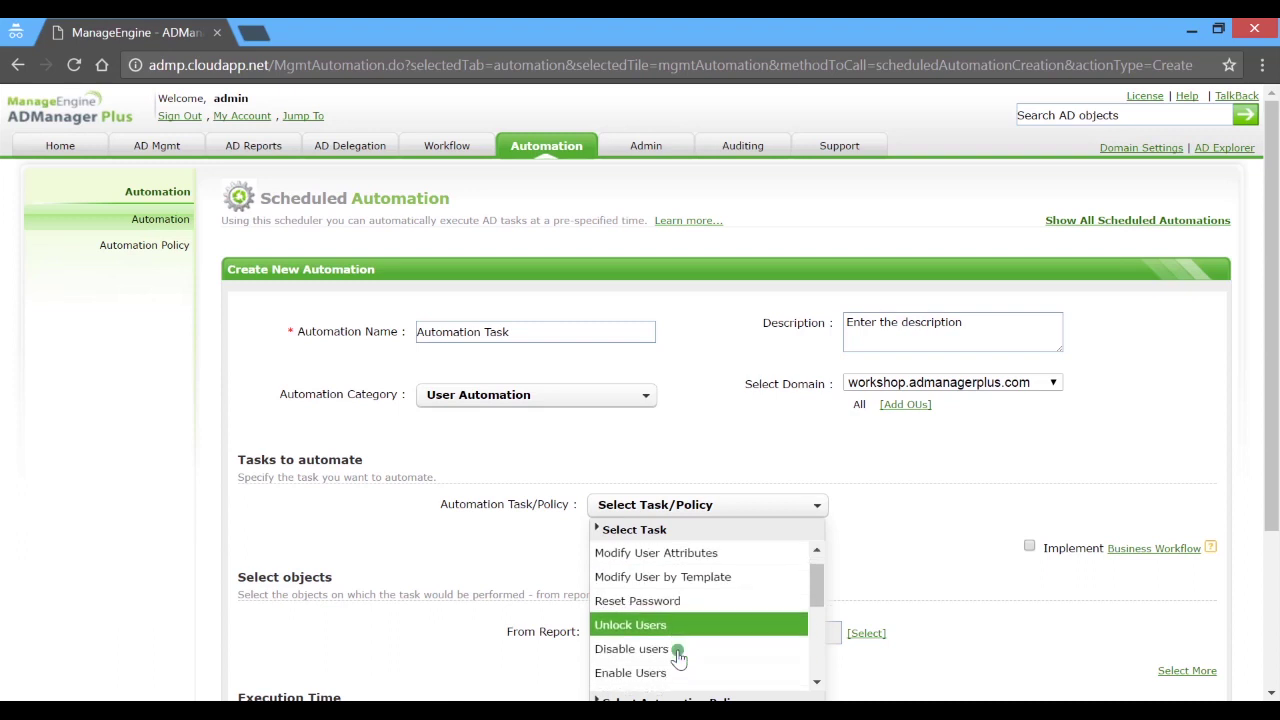
scroll(678, 652, down, 3)
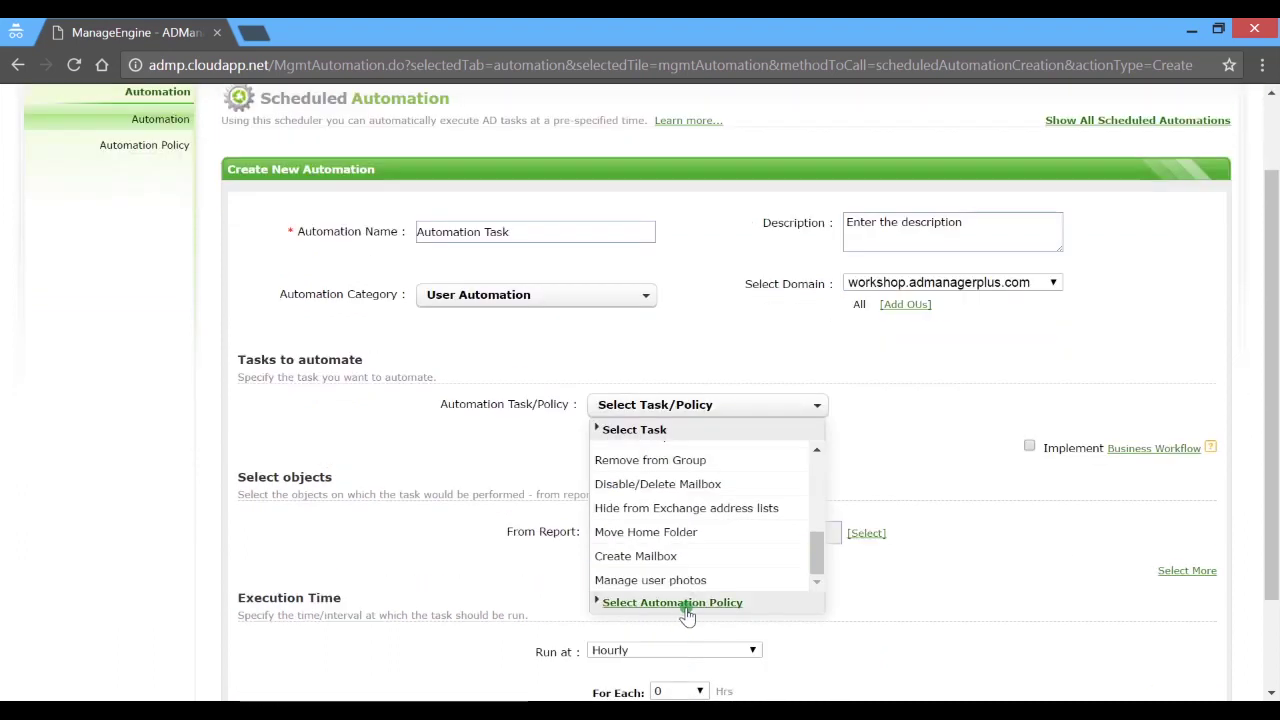
click(600, 603)
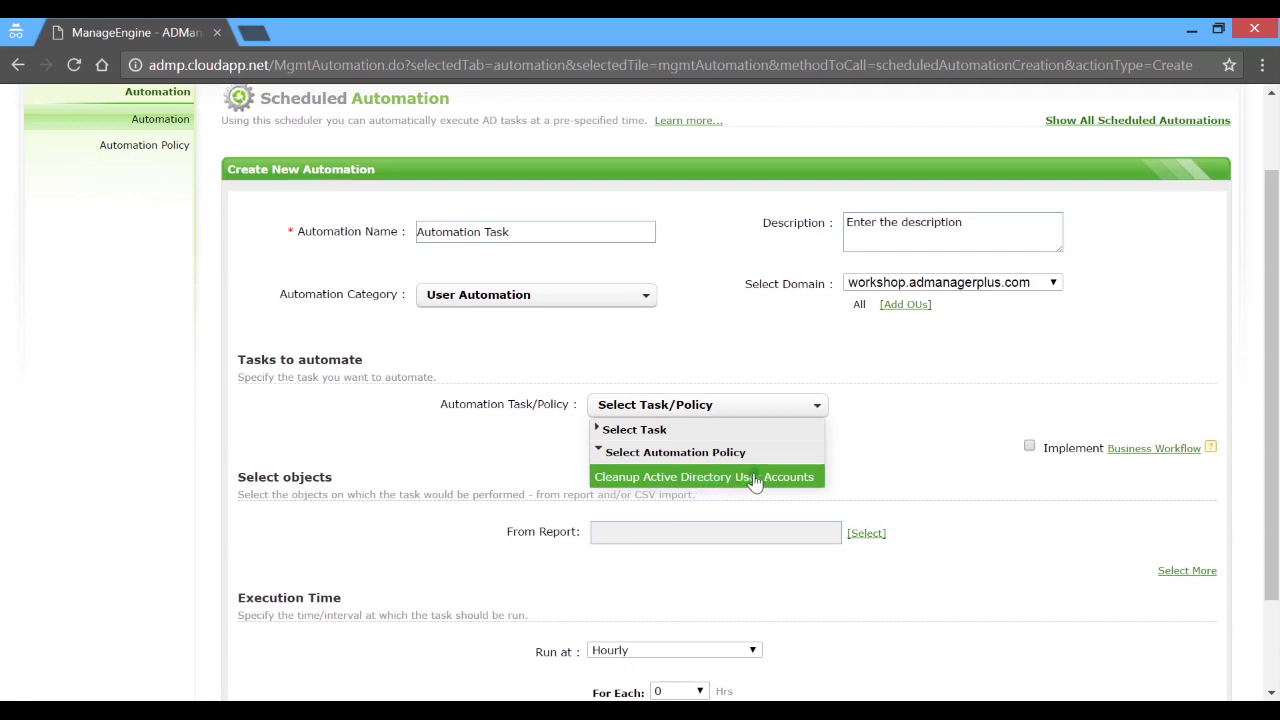
click(878, 458)
scroll(878, 460, down, 2)
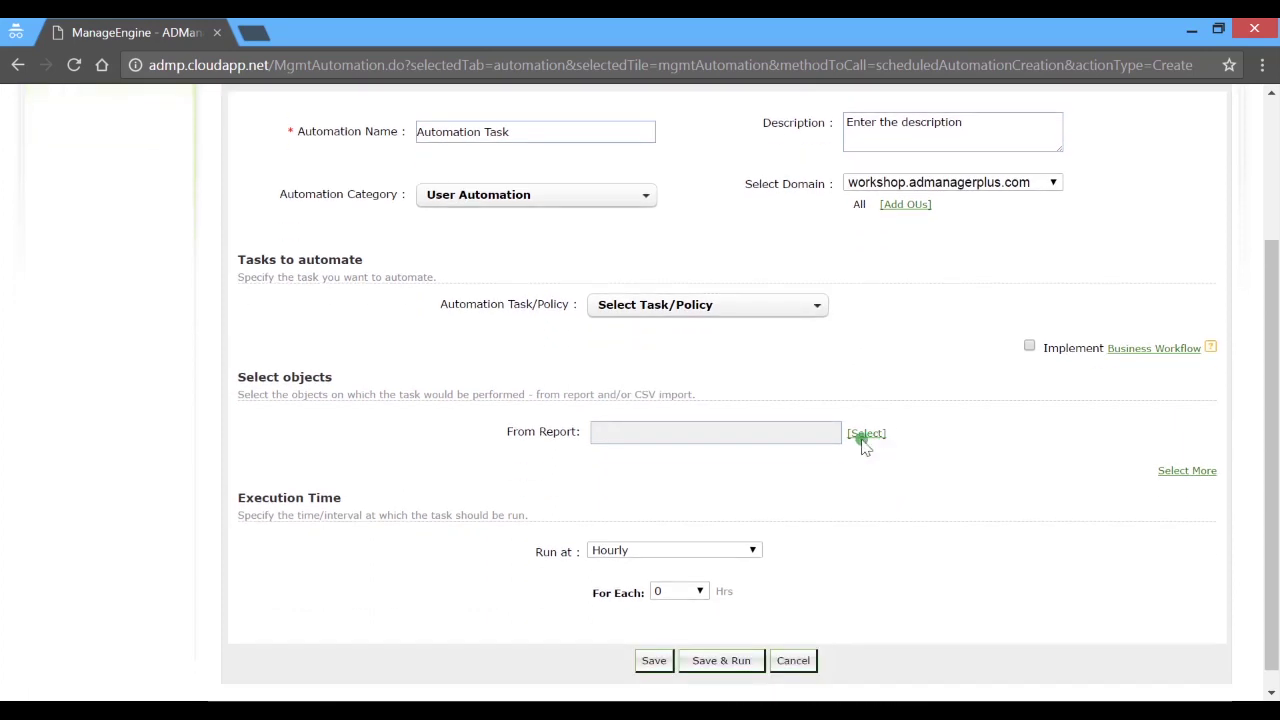
click(864, 440)
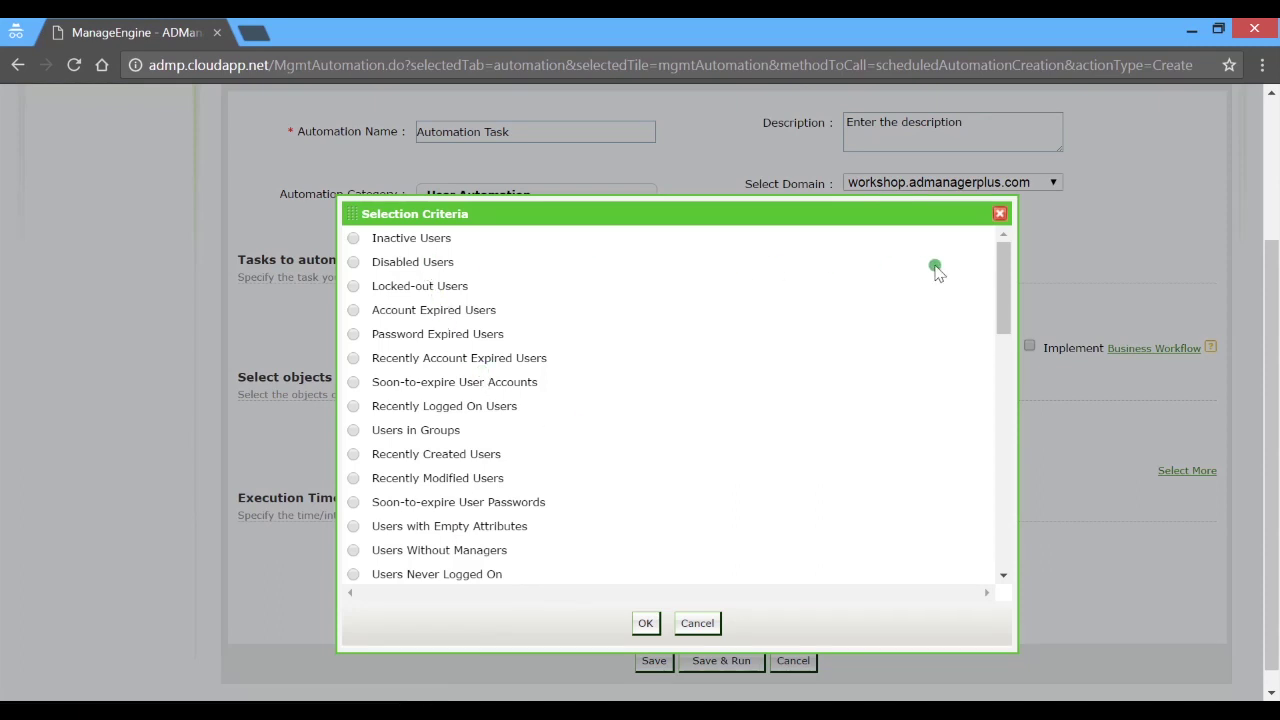
drag(1002, 266, 1032, 468)
click(697, 623)
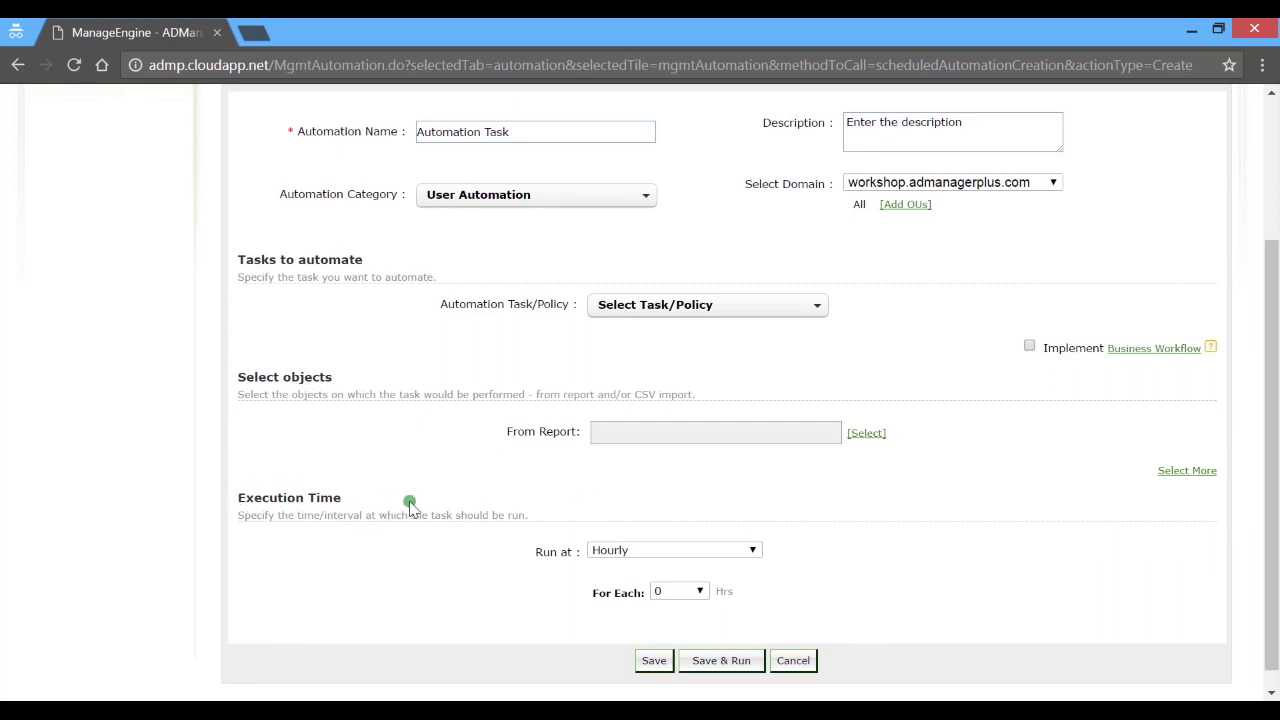
- Schedule the automation to run once starting 2017-04-17 and enable Implement Business Workflow
click(630, 551)
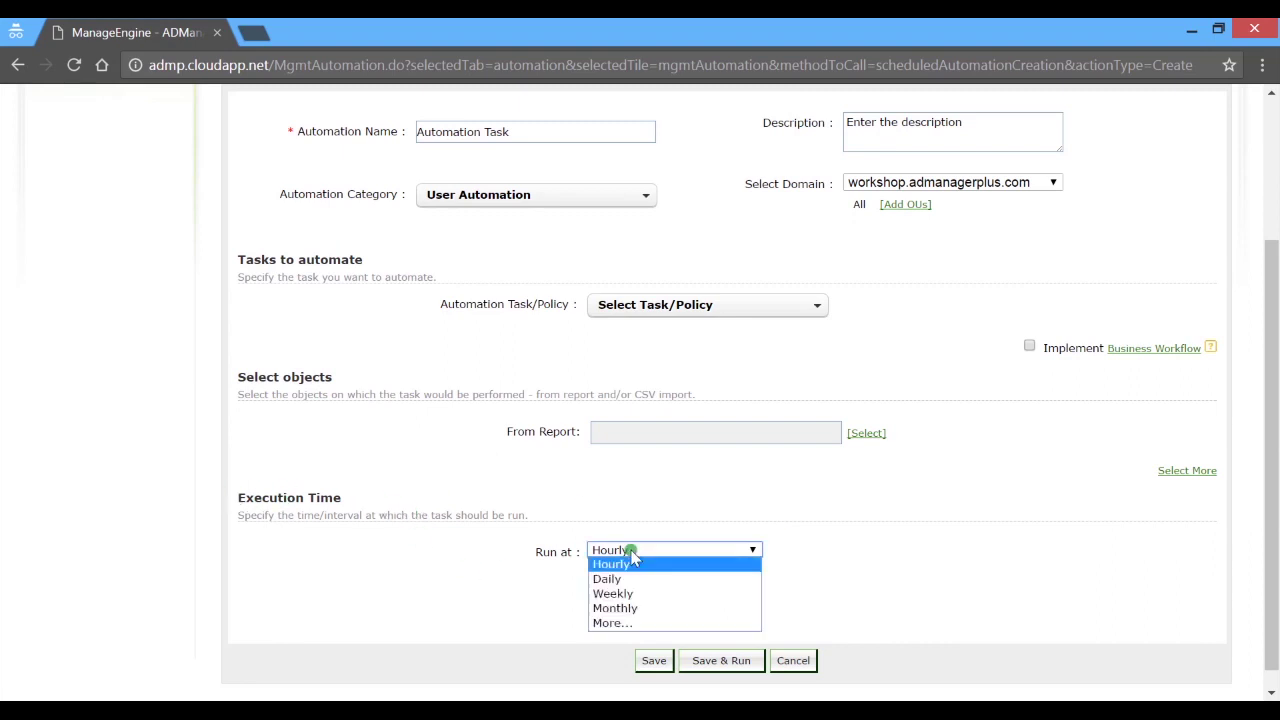
click(614, 622)
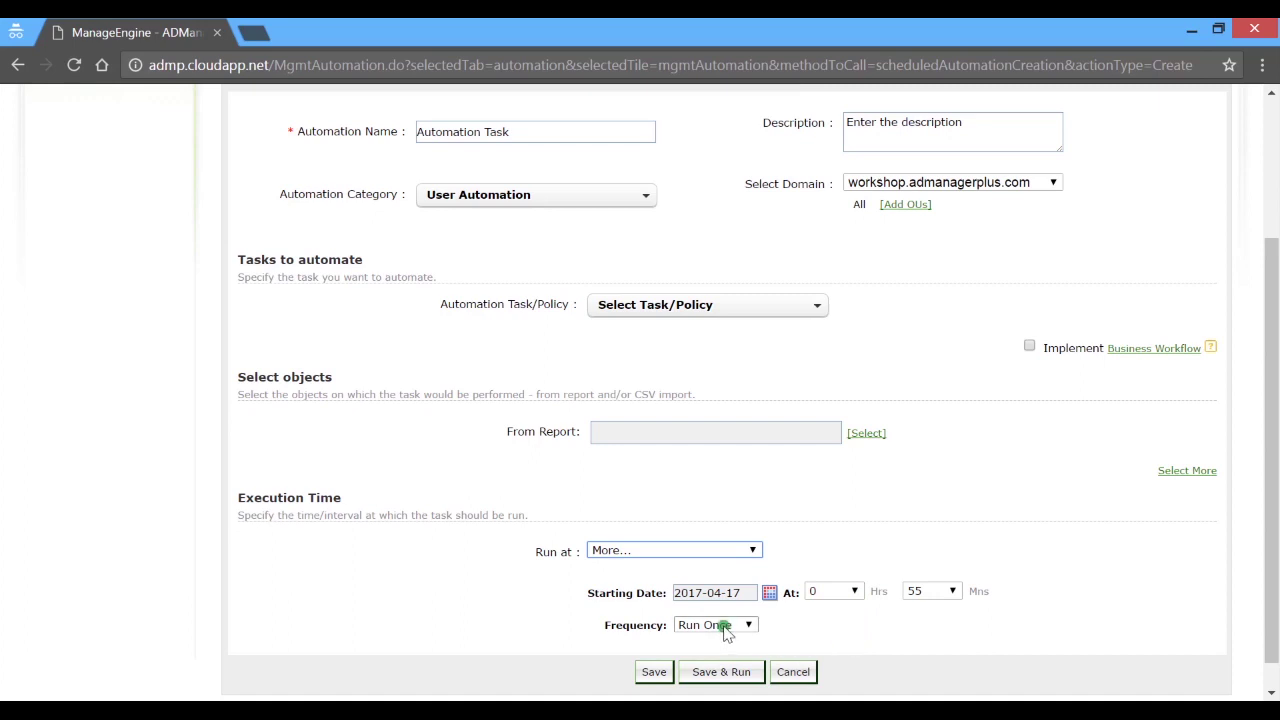
click(811, 560)
click(1029, 349)
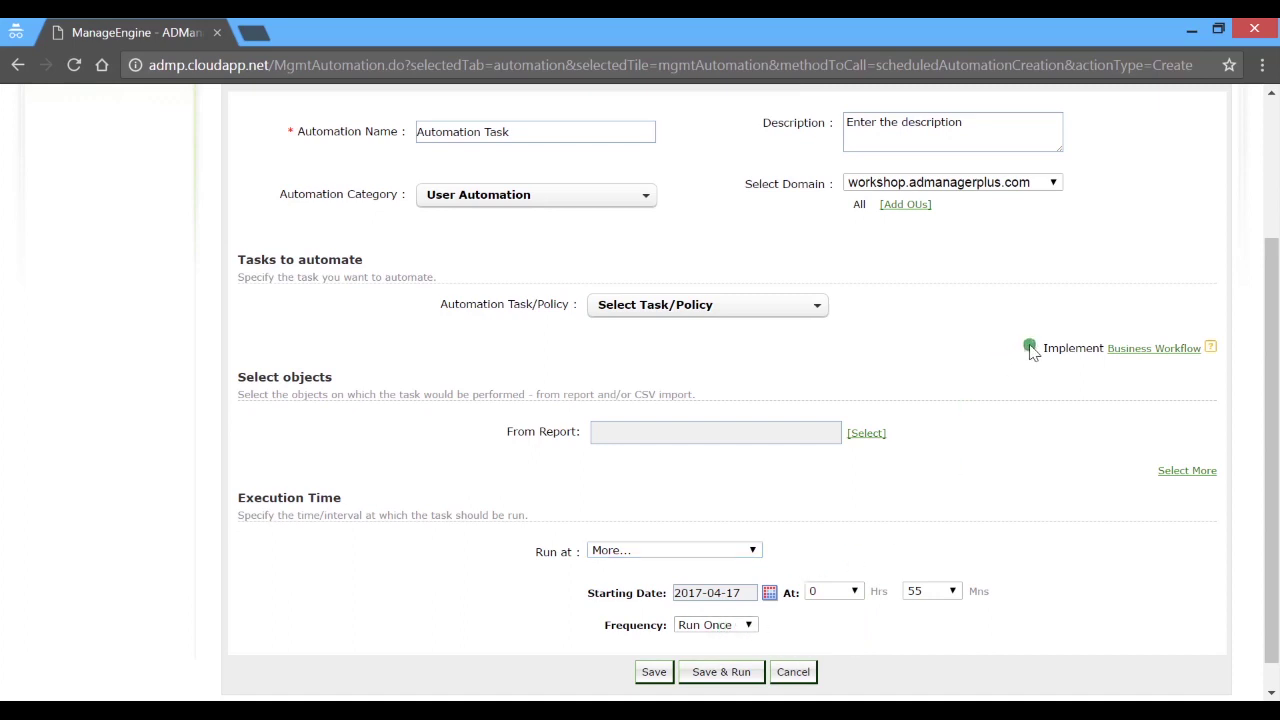
click(1210, 349)
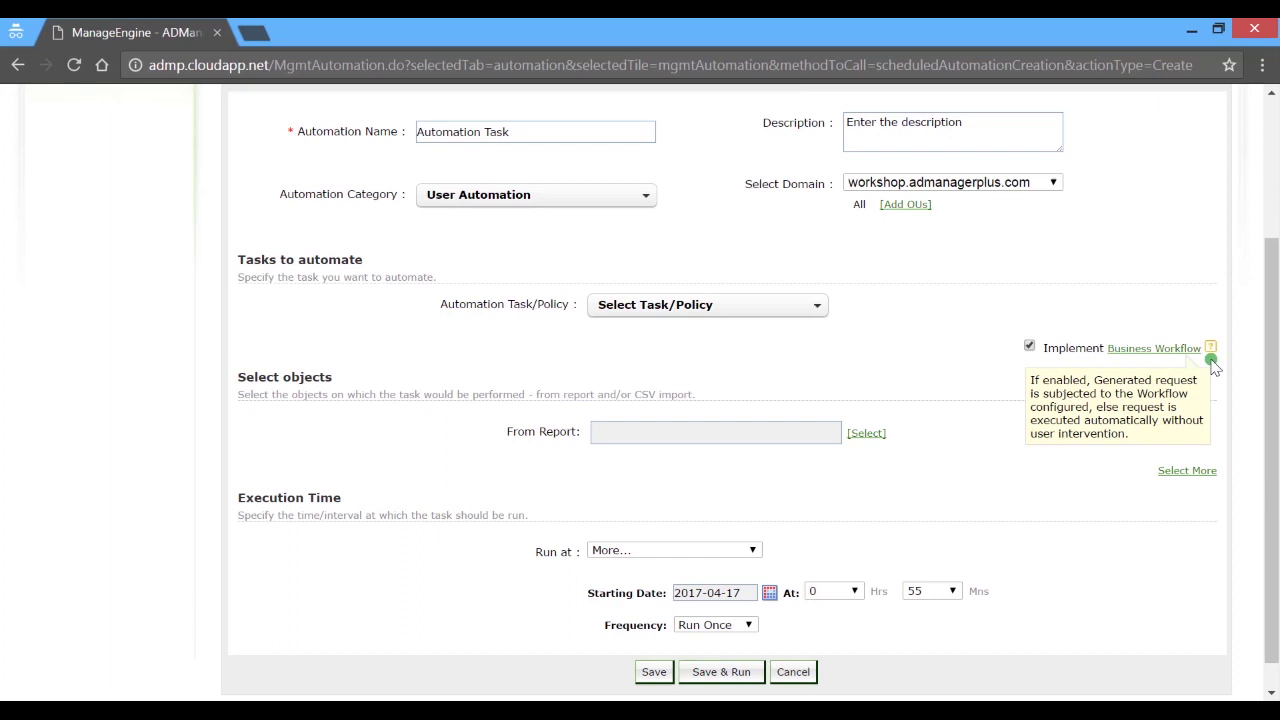
- Add a Location of CSV source with the path \\server_name\share_name\folder
click(1174, 474)
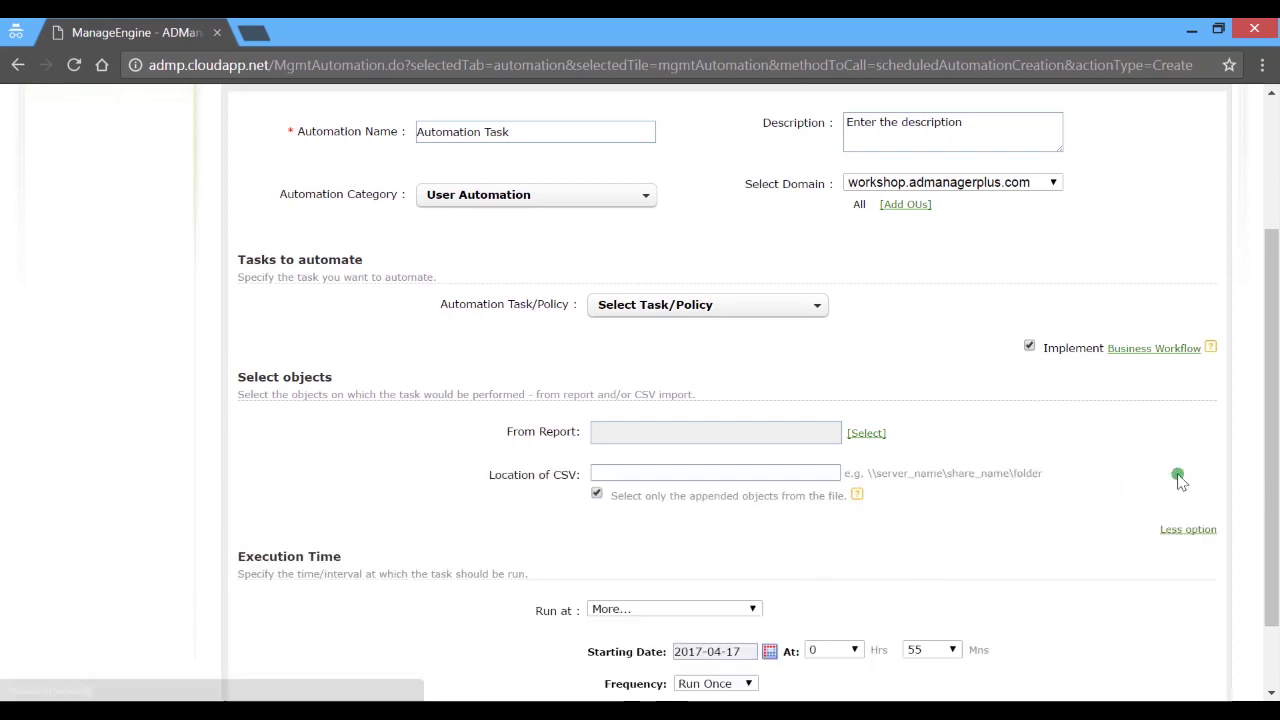
click(777, 470)
text(\\server_name\share_name\folder)
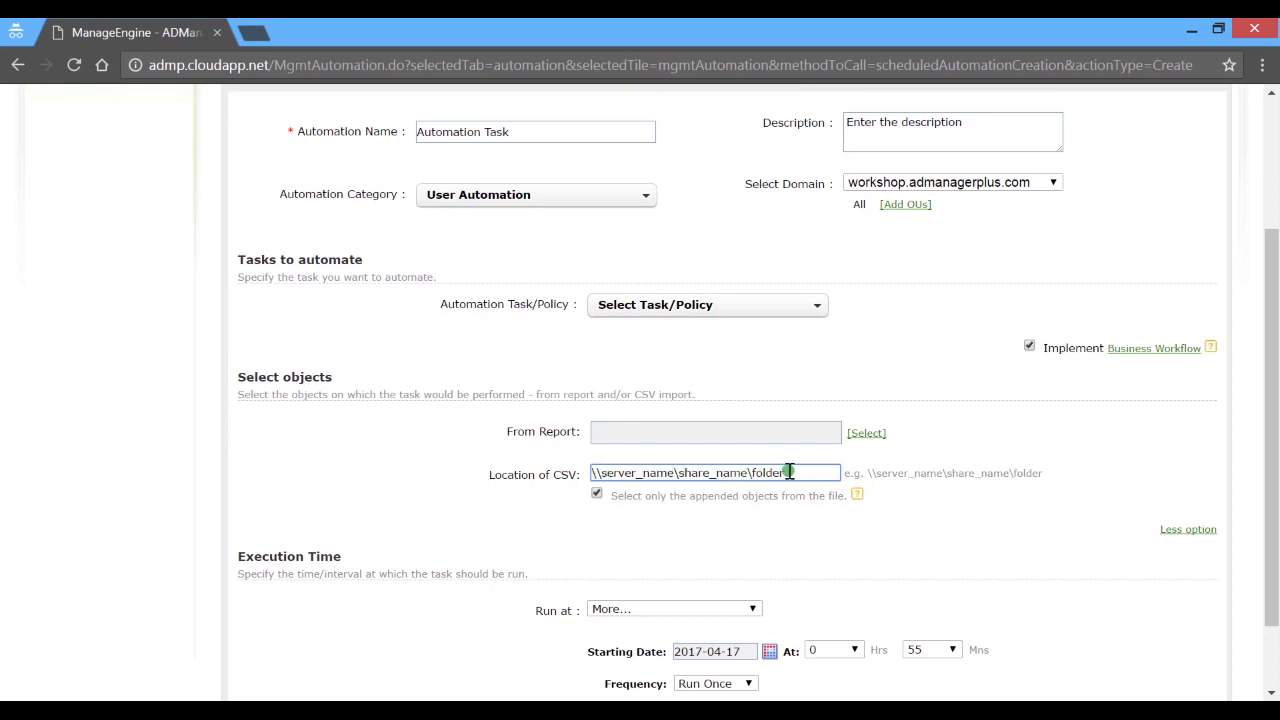
scroll(845, 495, down, 2)
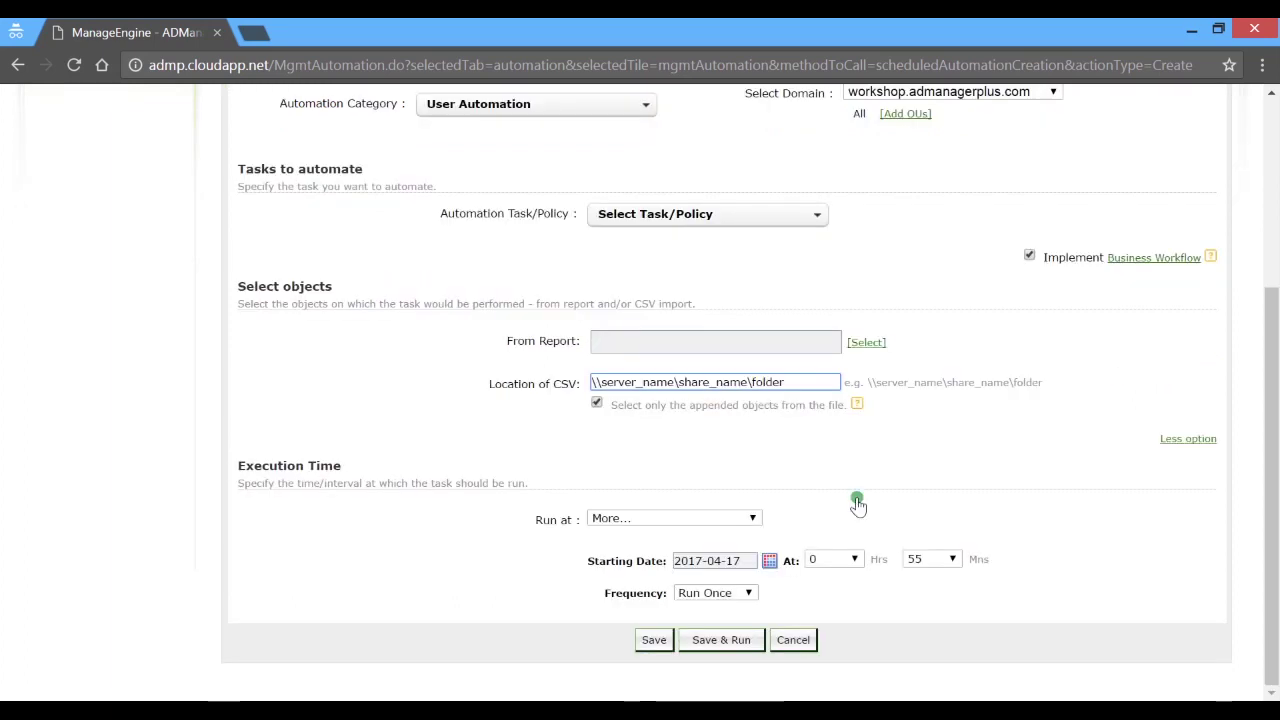
scroll(857, 505, up, 3)
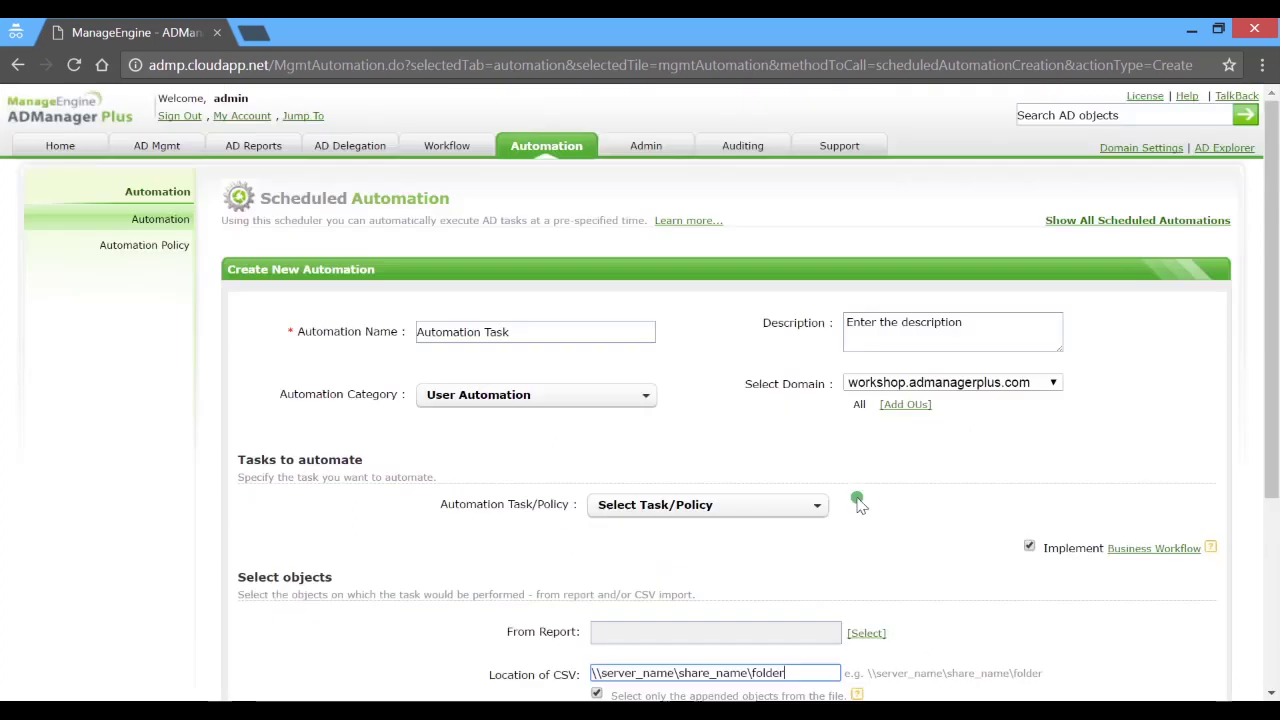
- Edit the User Provisioning automation, keeping Create Users, and review its template and daily 10:30 schedule
click(1166, 224)
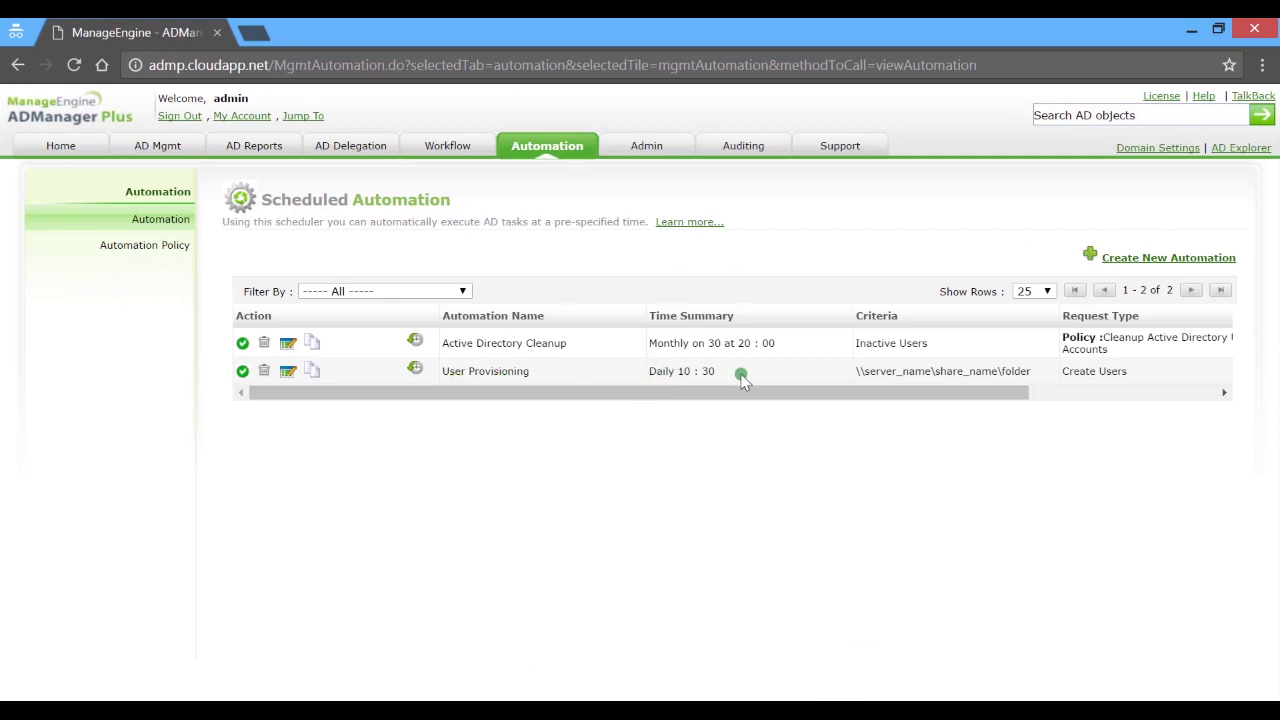
click(285, 375)
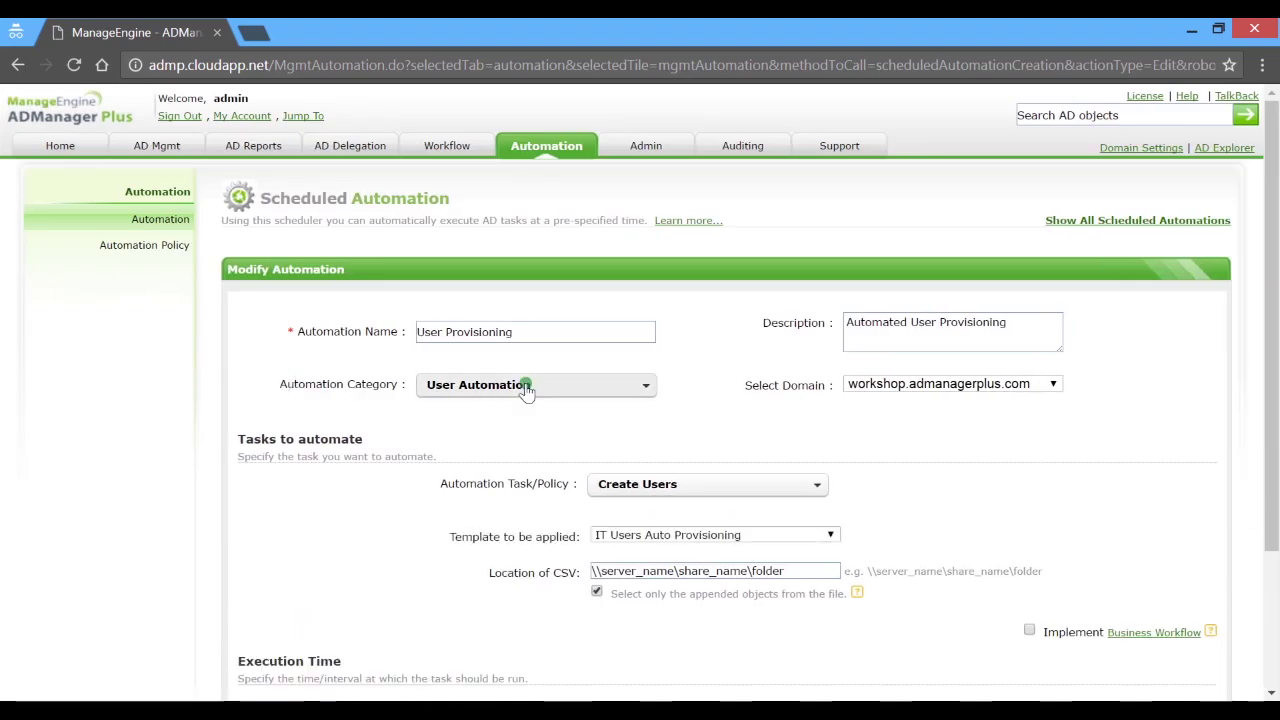
click(635, 488)
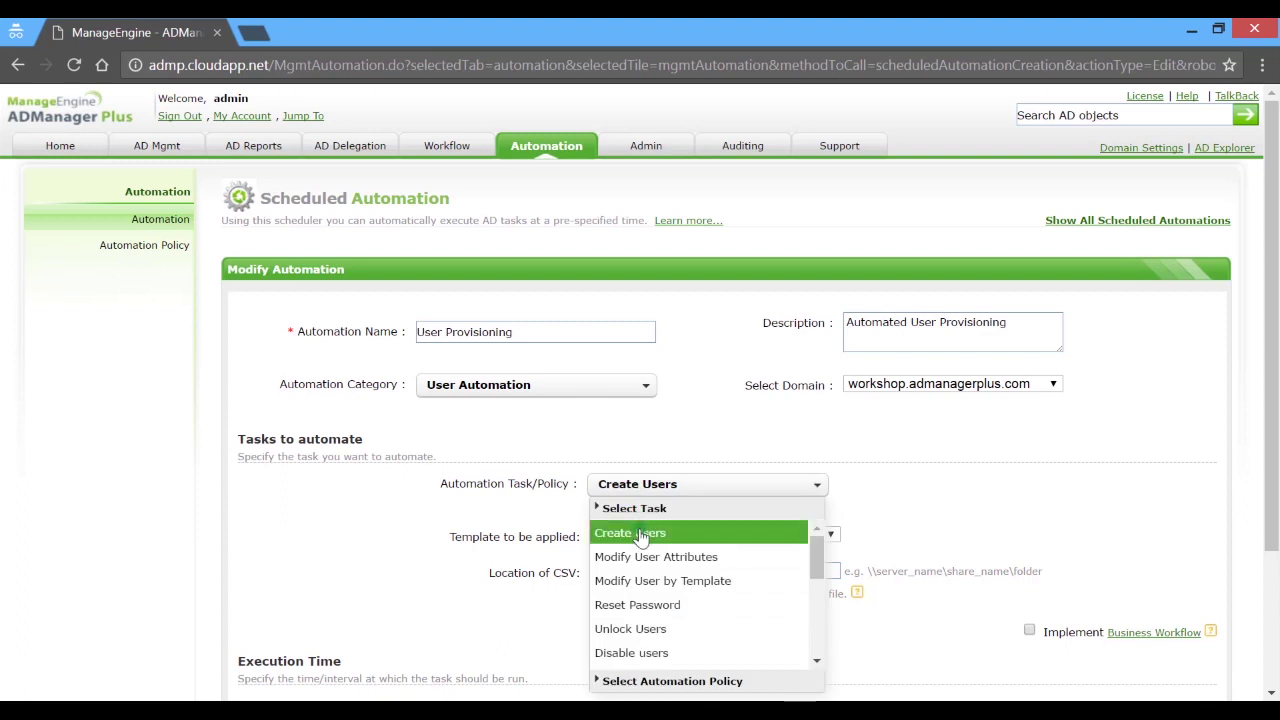
click(640, 532)
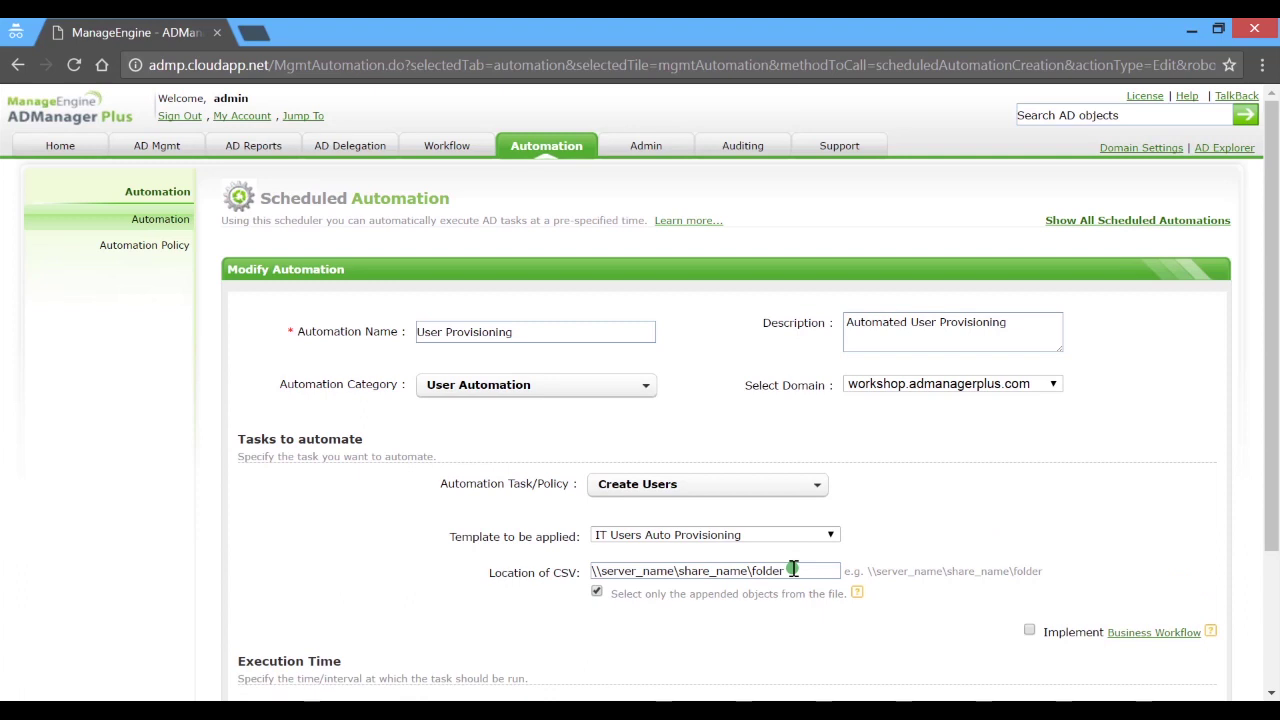
scroll(790, 560, down, 1)
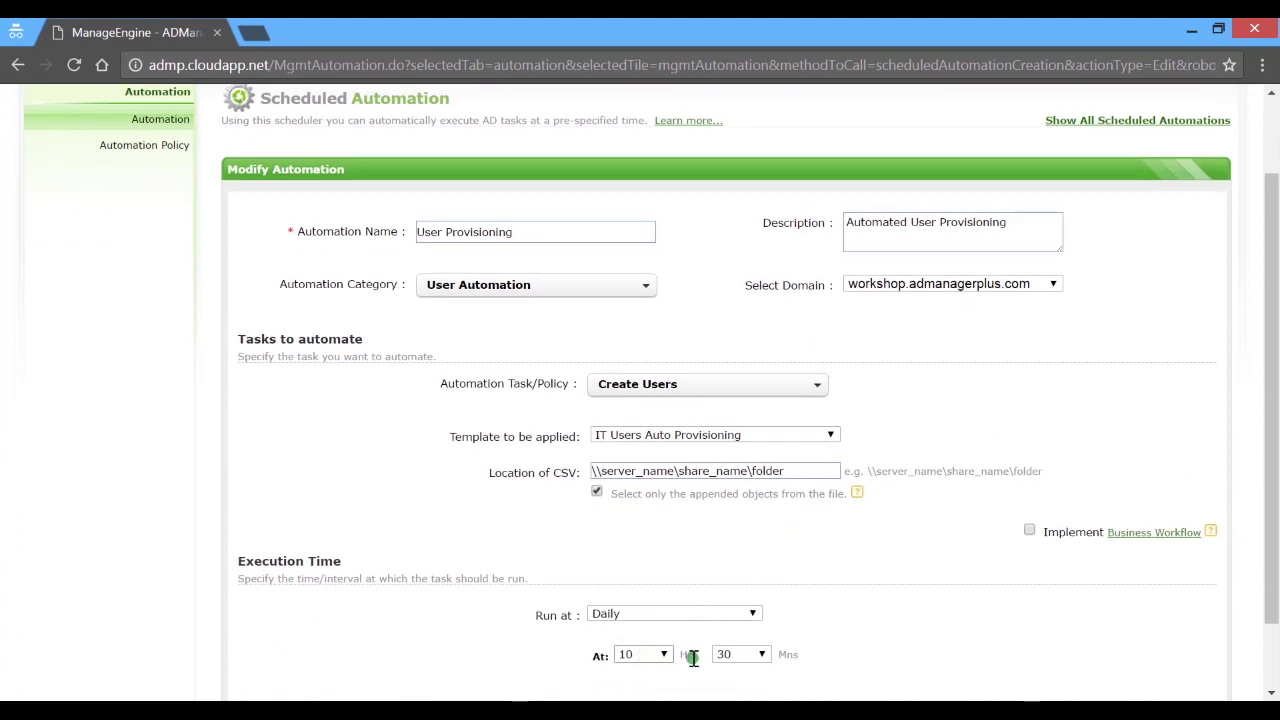
scroll(705, 655, down, 1)
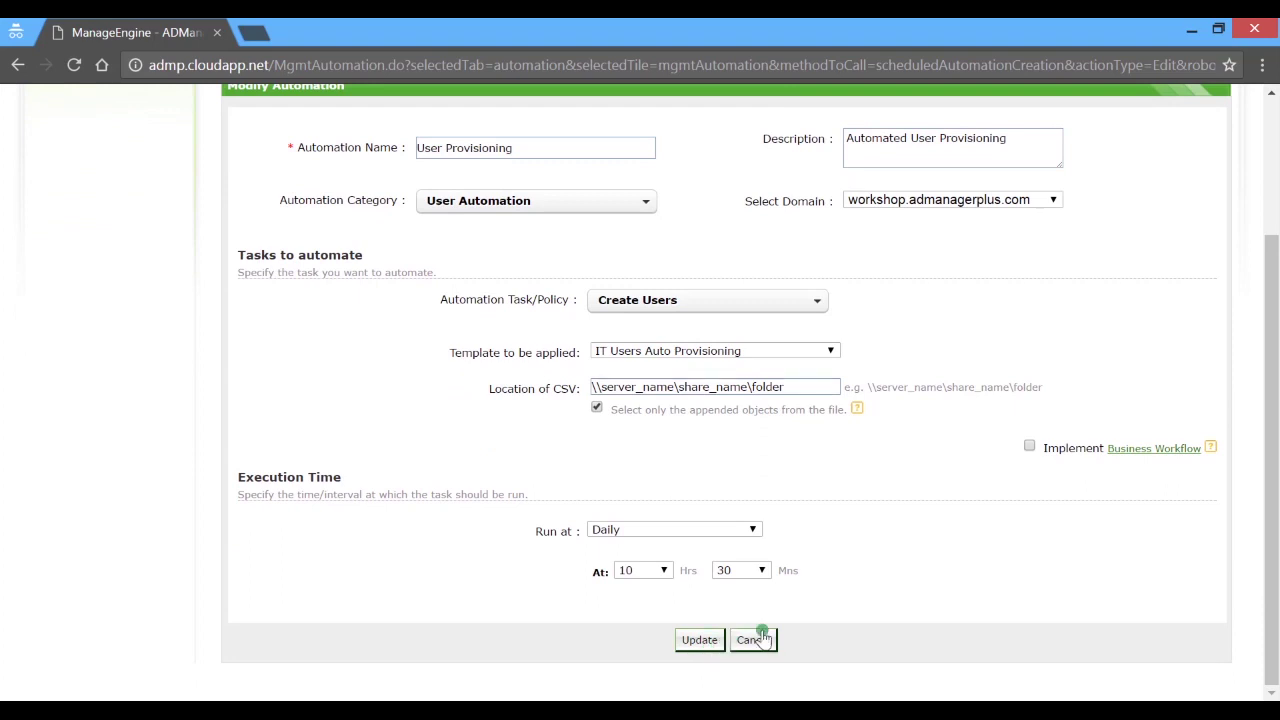
scroll(760, 638, up, 2)
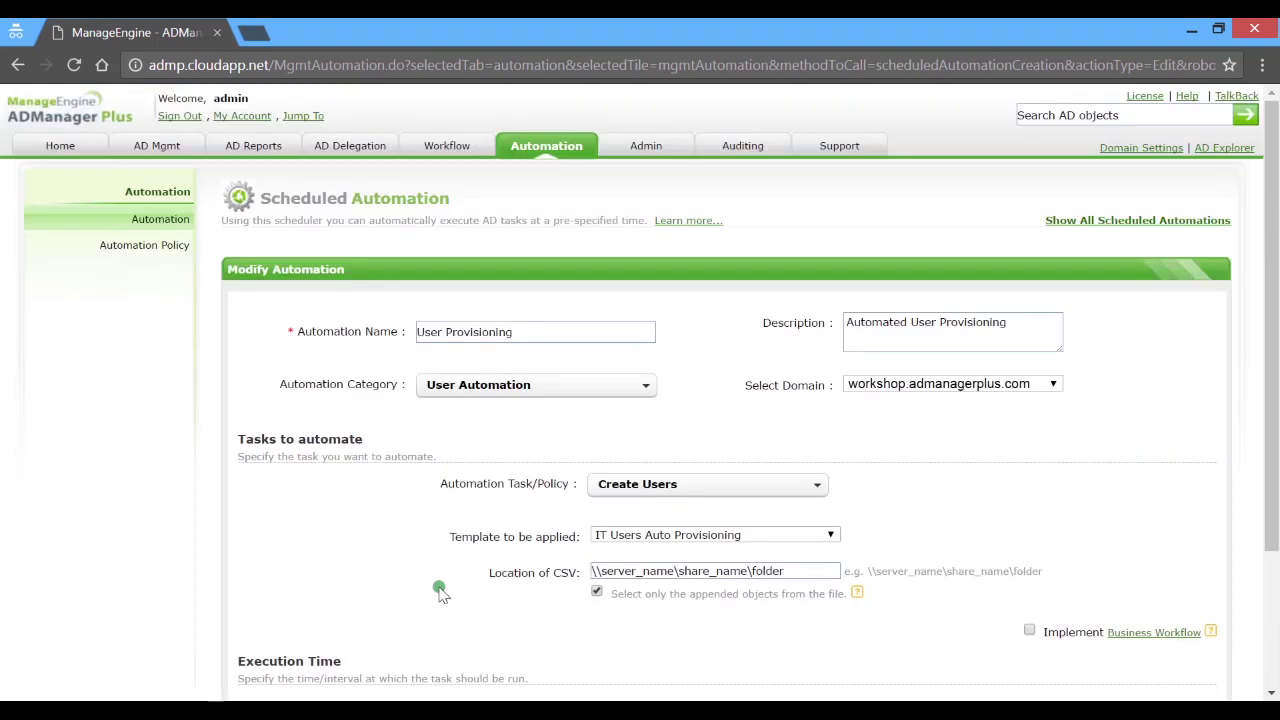
- Create an automation policy described 'Description for Automation Policy' under the User Automation category
click(146, 254)
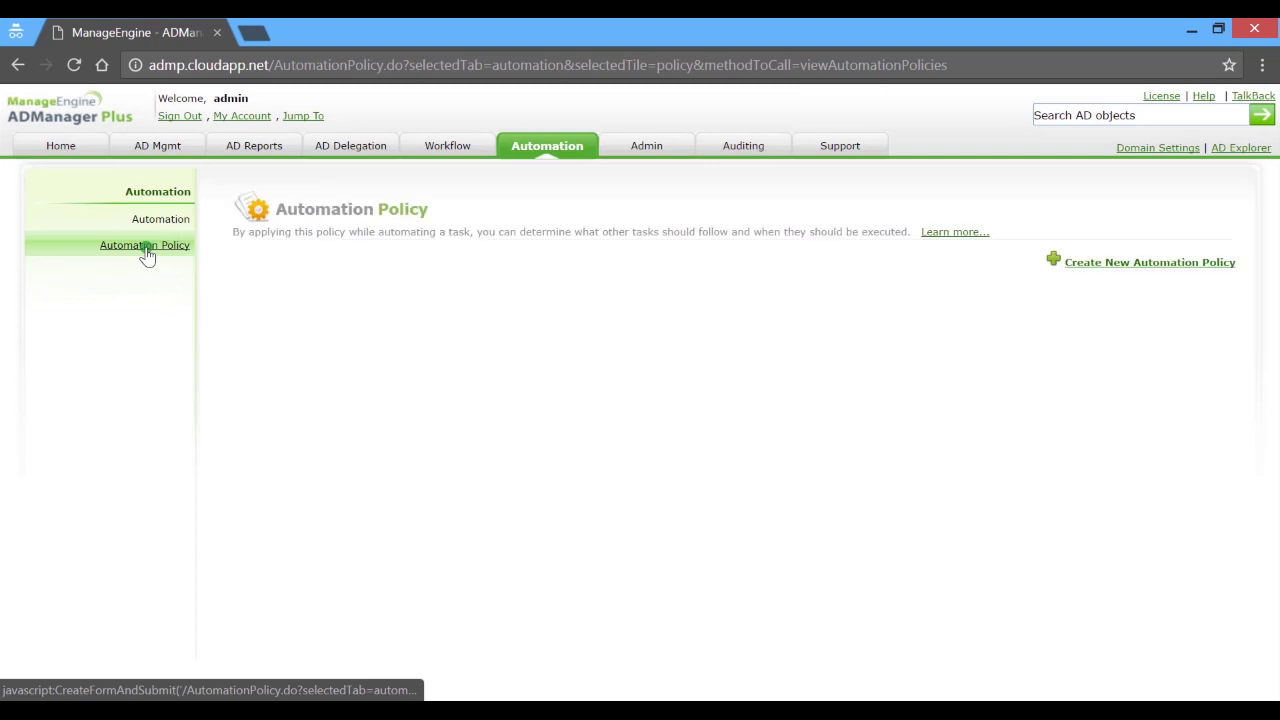
click(1146, 266)
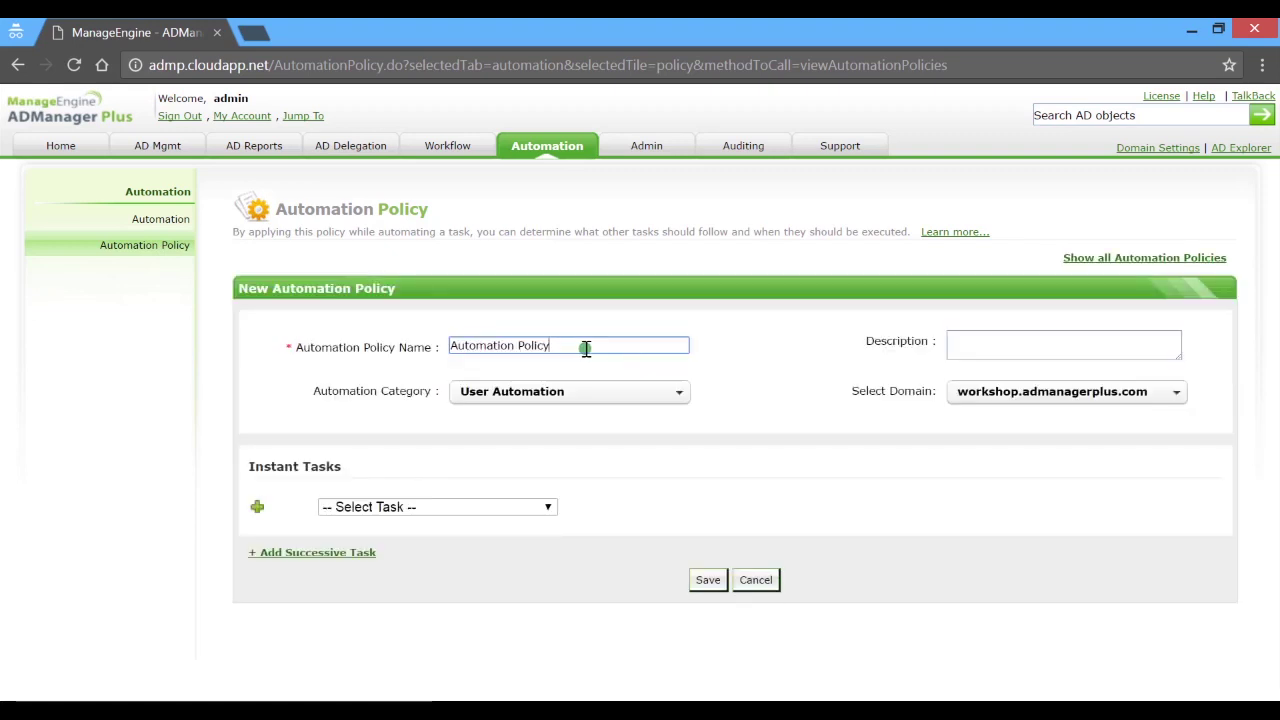
click(1007, 342)
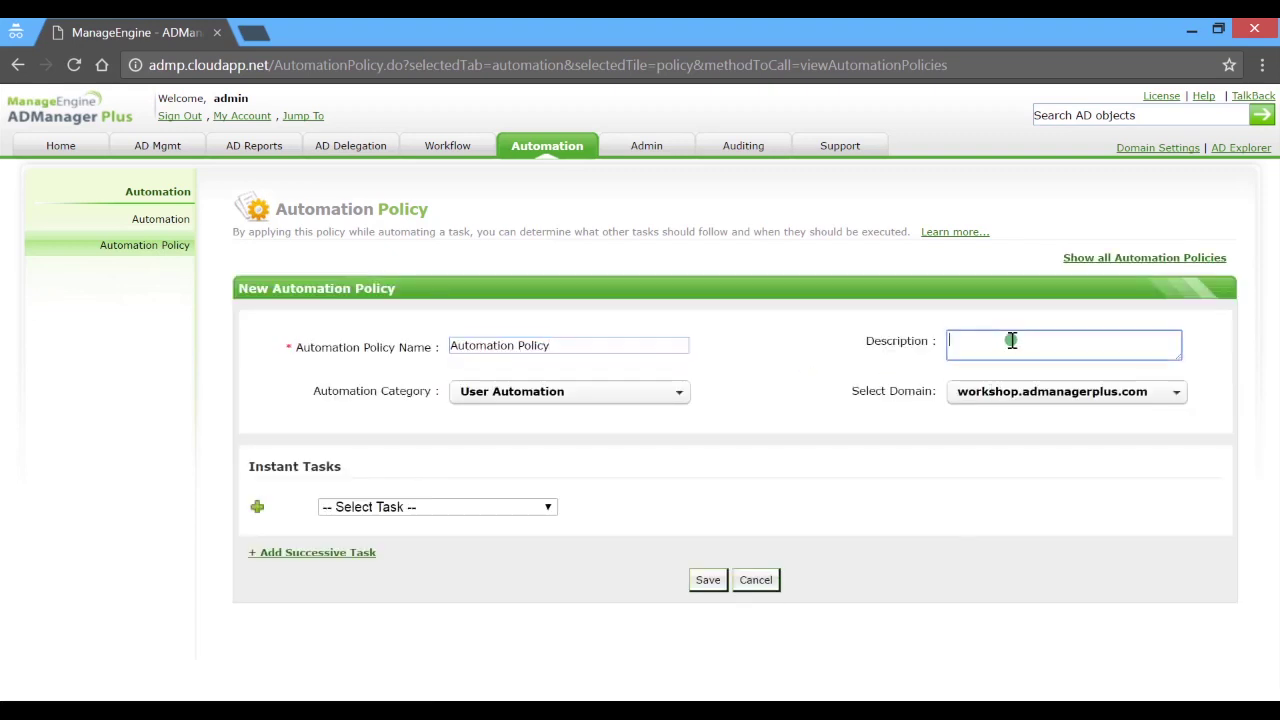
text(Description for Automation Policy)
click(640, 402)
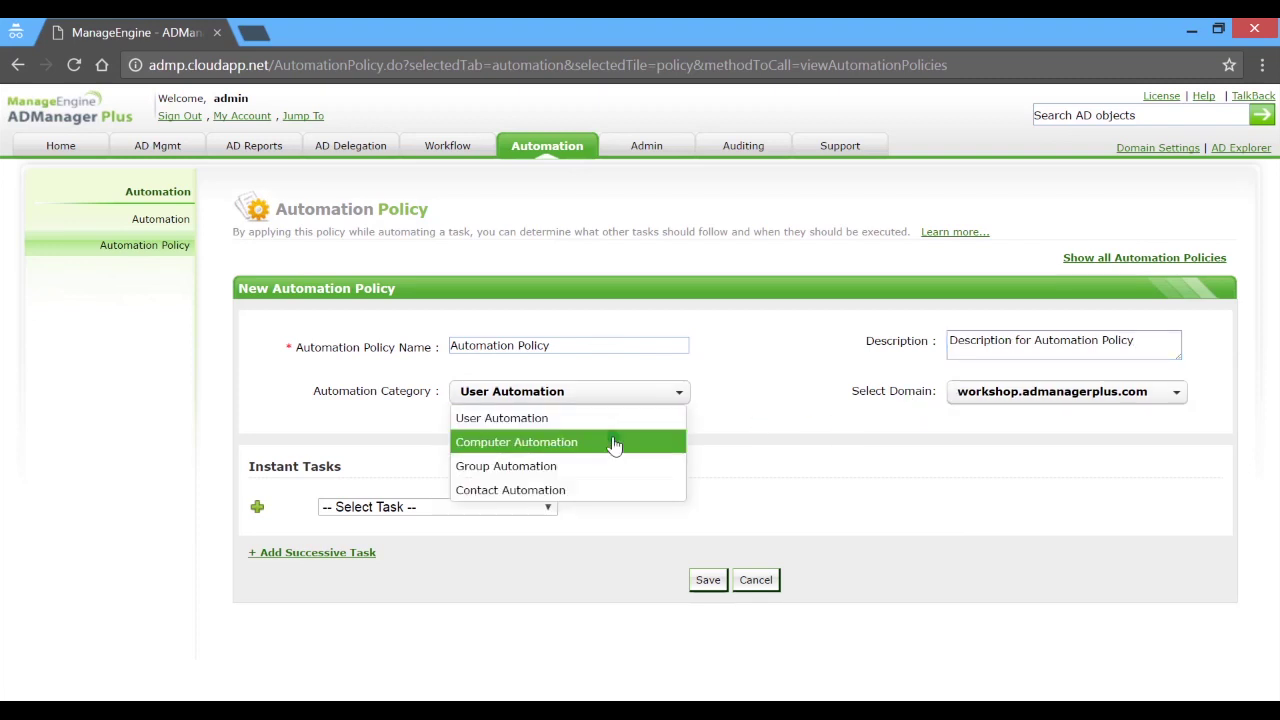
click(590, 503)
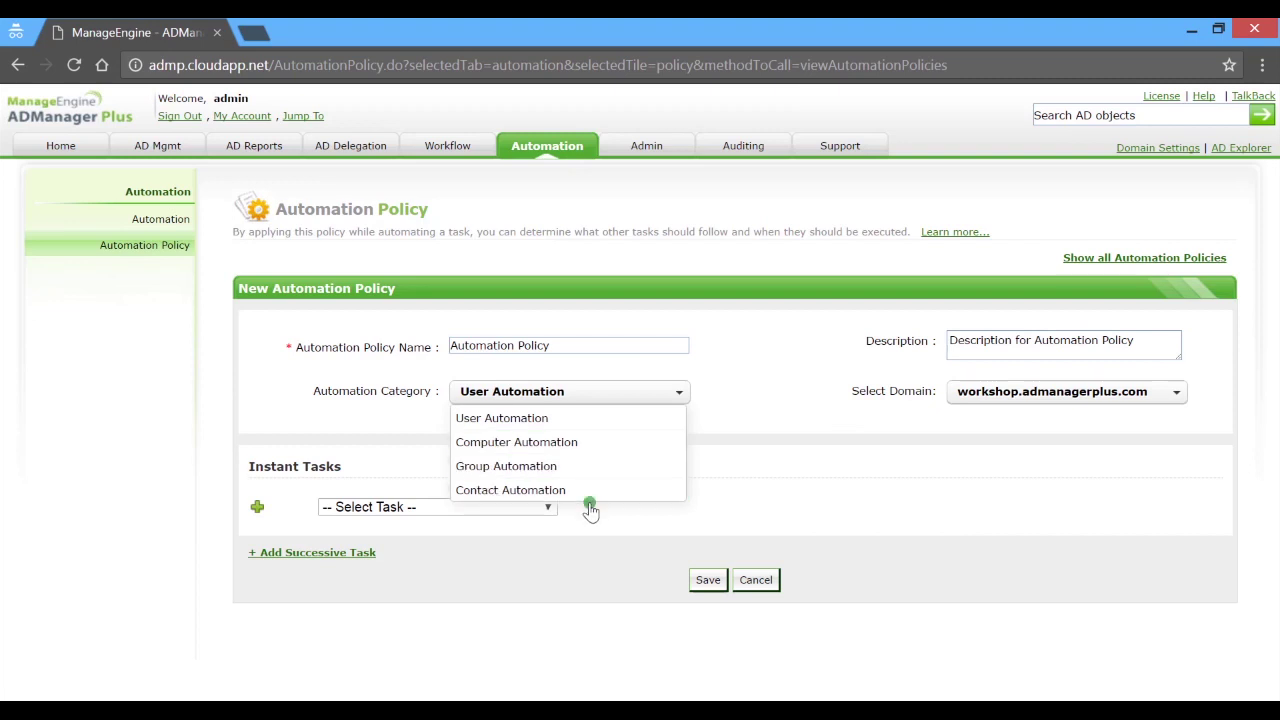
click(590, 506)
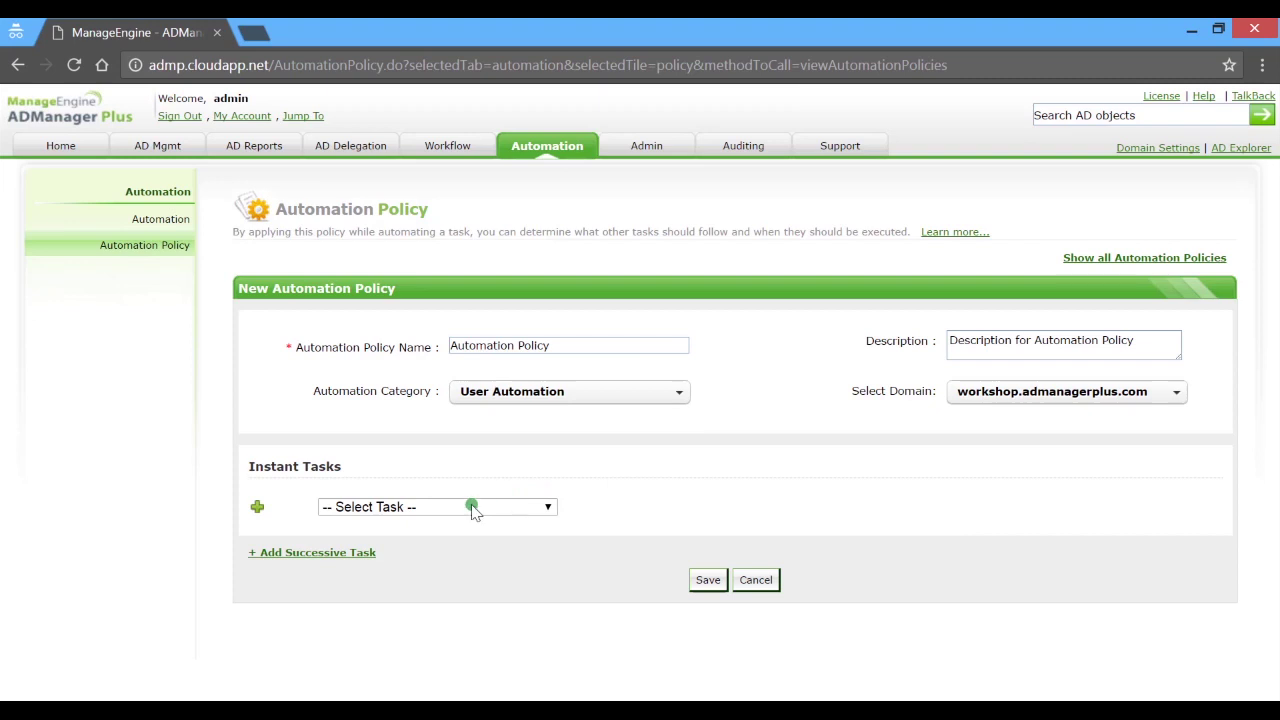
- Add a second instant task row to the policy, leaving its task unselected
click(371, 510)
click(371, 514)
click(357, 553)
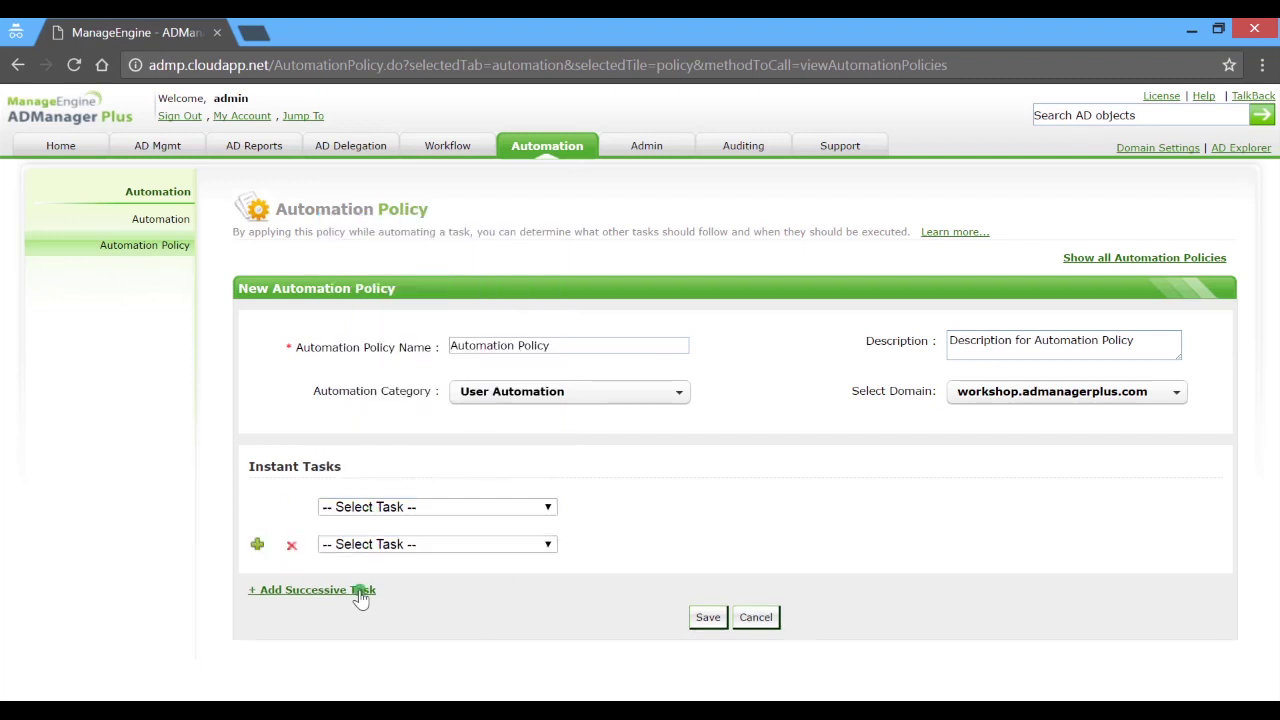
- Add a successive task group that runs after 30 days and expand its extra options
click(358, 591)
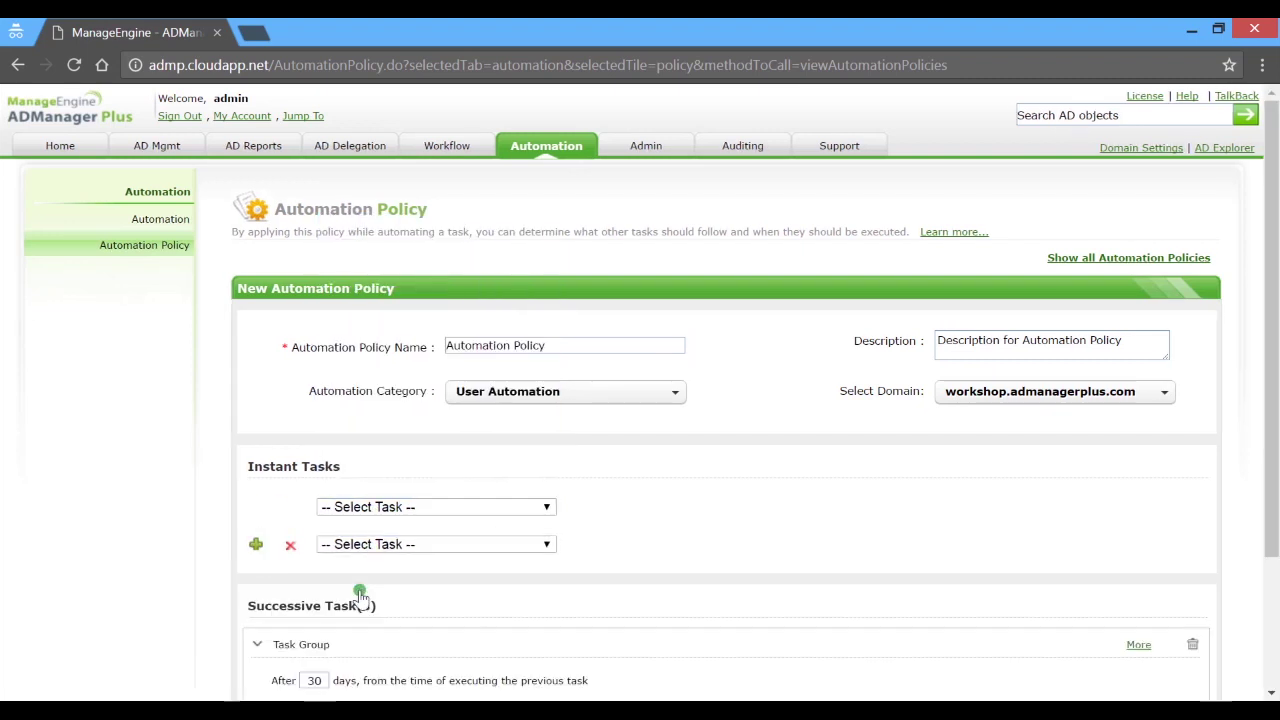
scroll(360, 594, down, 1)
drag(328, 583, 318, 582)
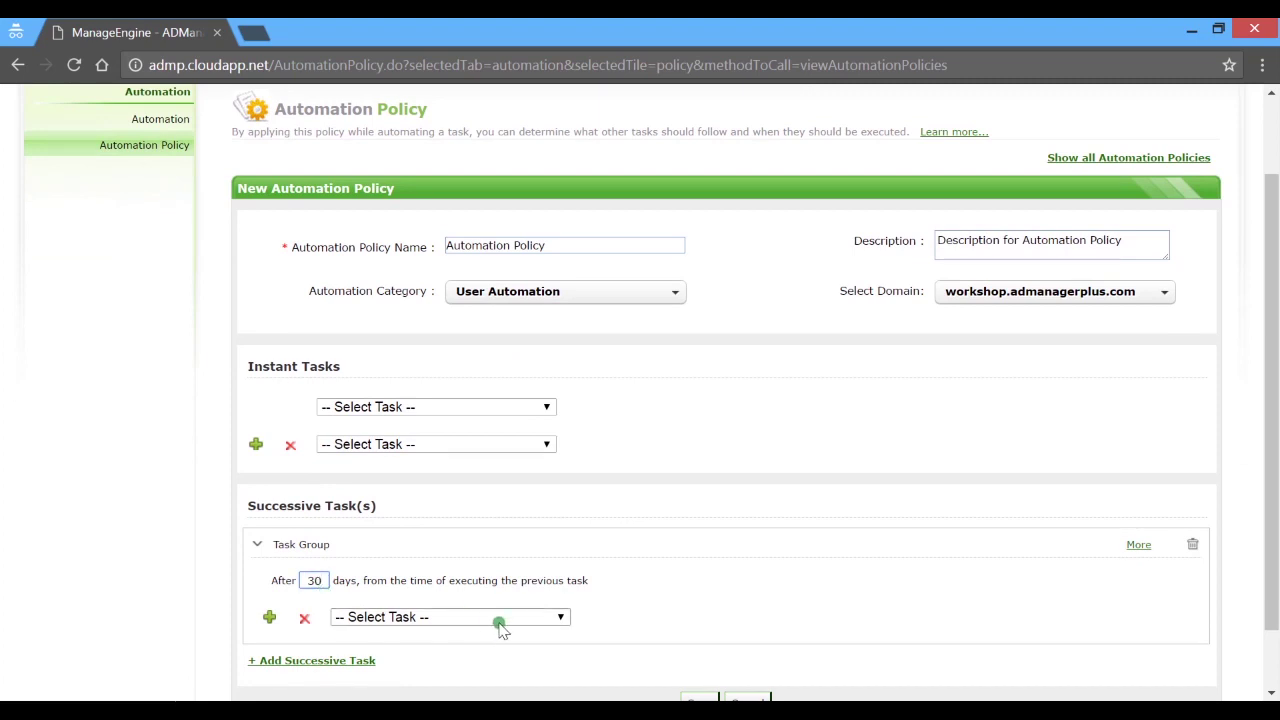
scroll(494, 617, down, 1)
click(1142, 472)
click(951, 519)
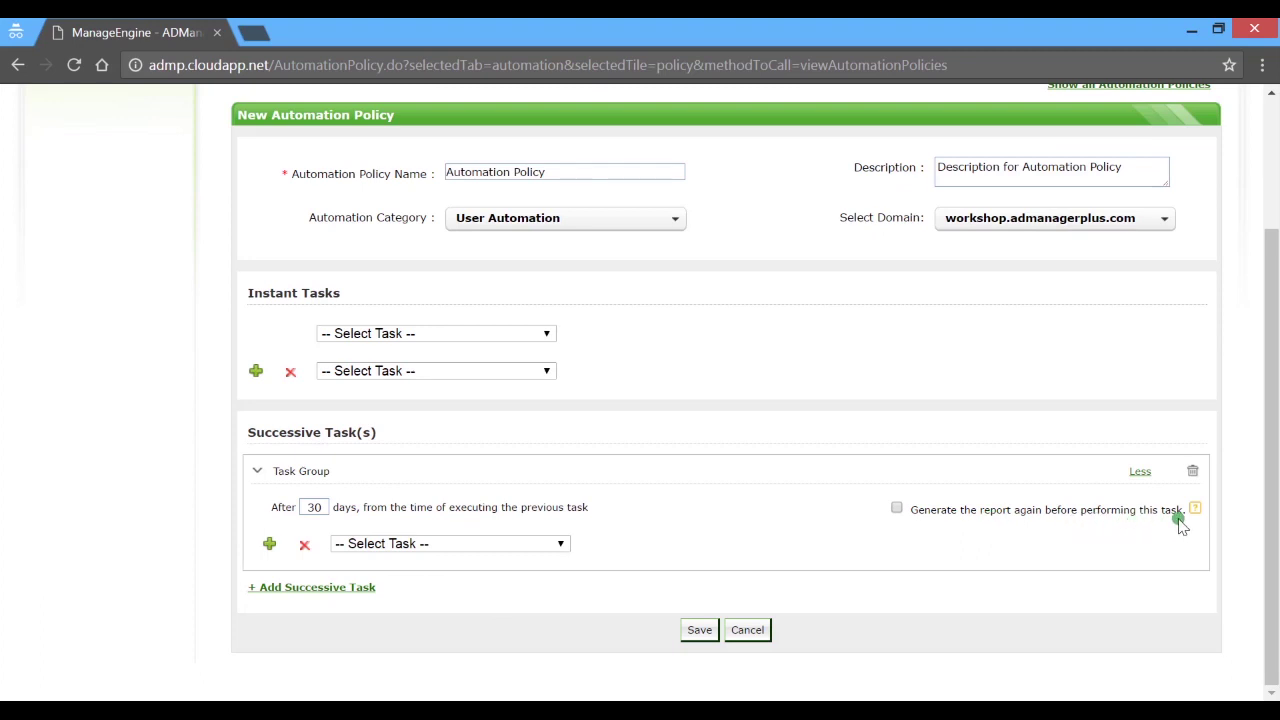
scroll(926, 451, up, 3)
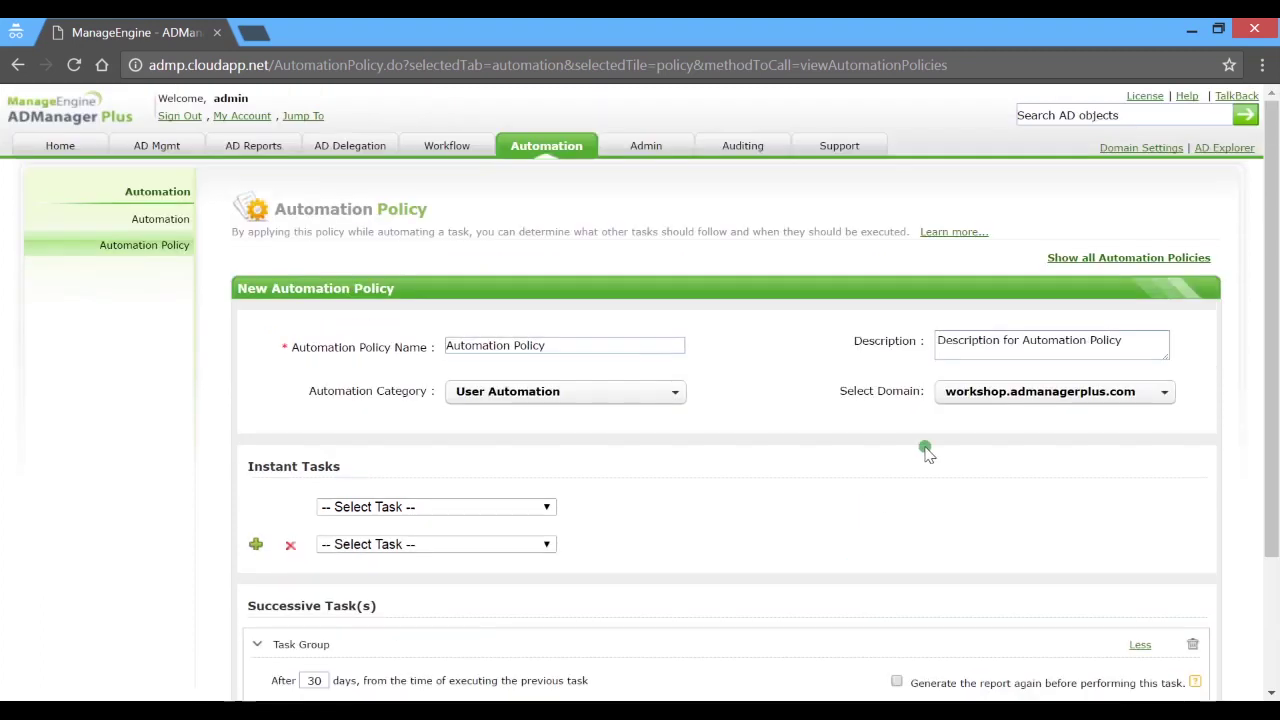
- Open the Cleanup Active Directory User Accounts policy and review its disable, move and delete tasks
click(1116, 258)
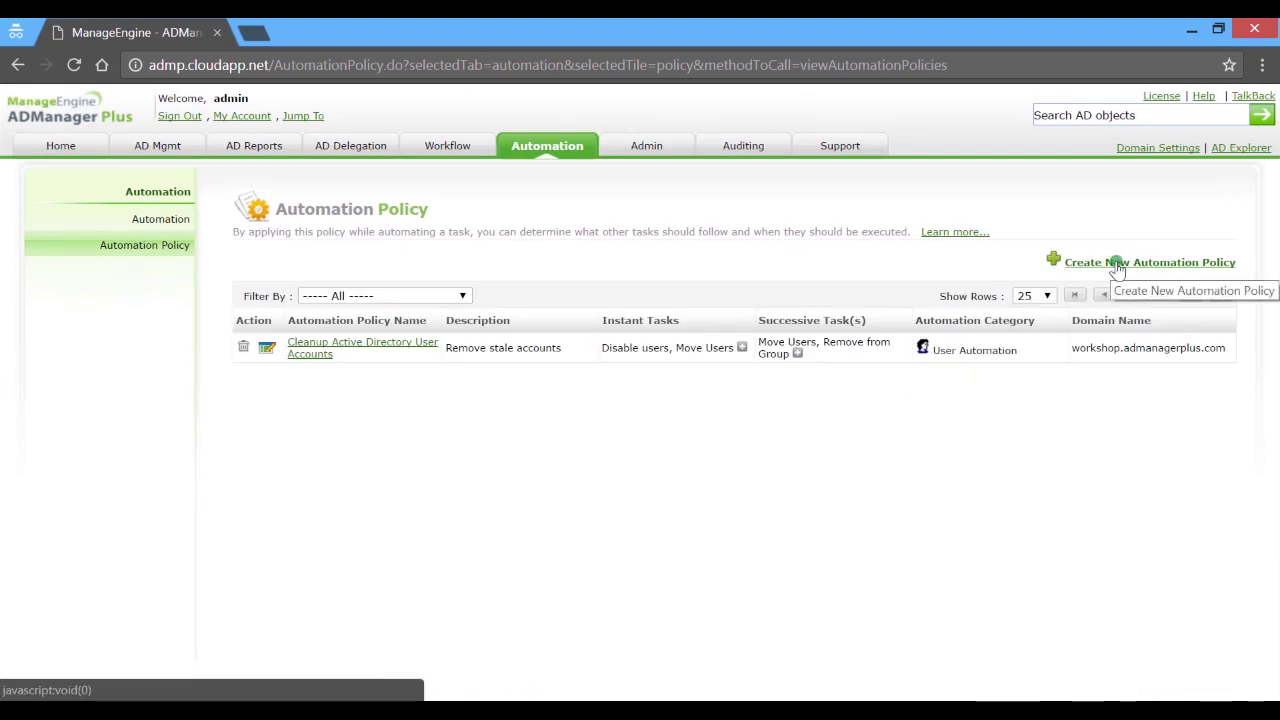
click(305, 362)
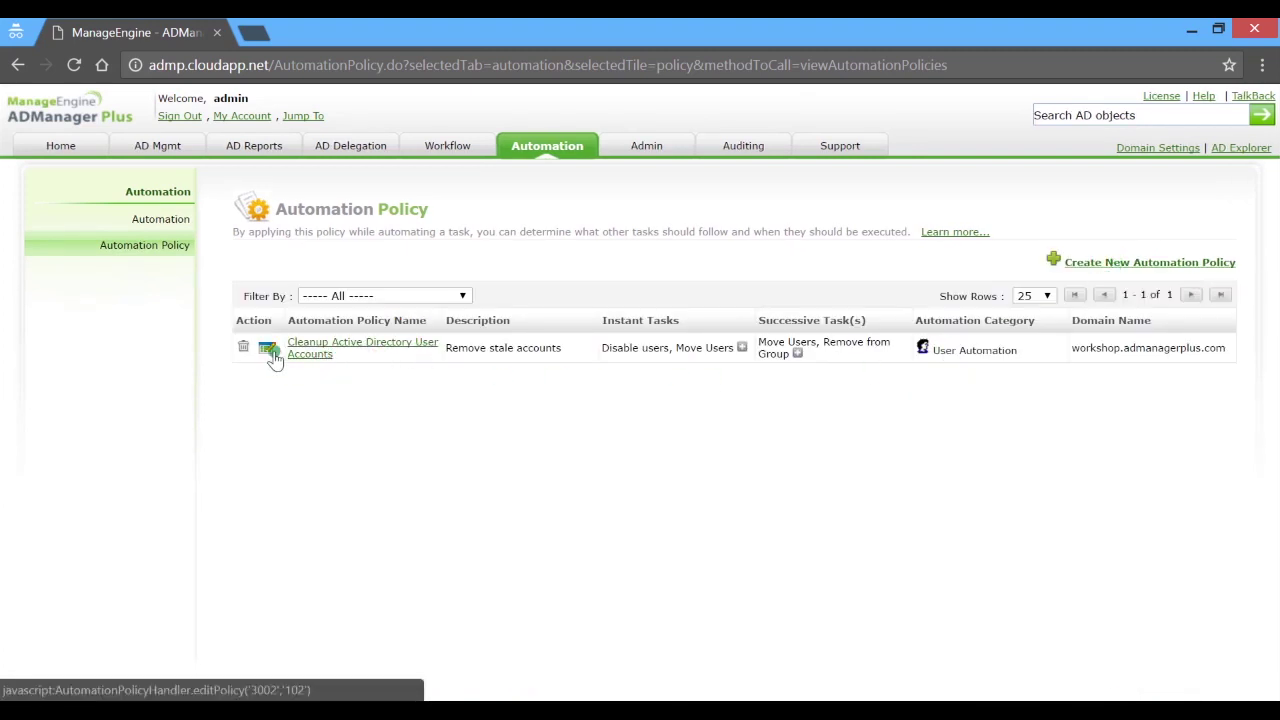
click(270, 350)
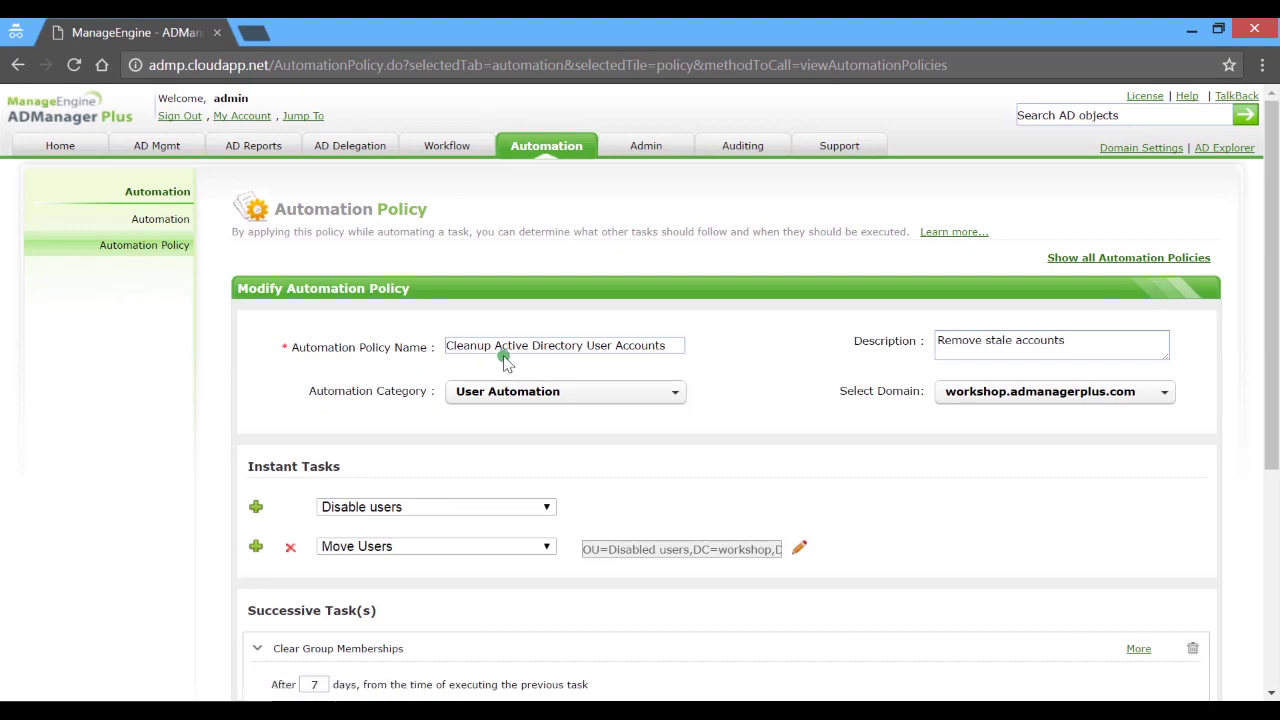
scroll(483, 418, down, 1)
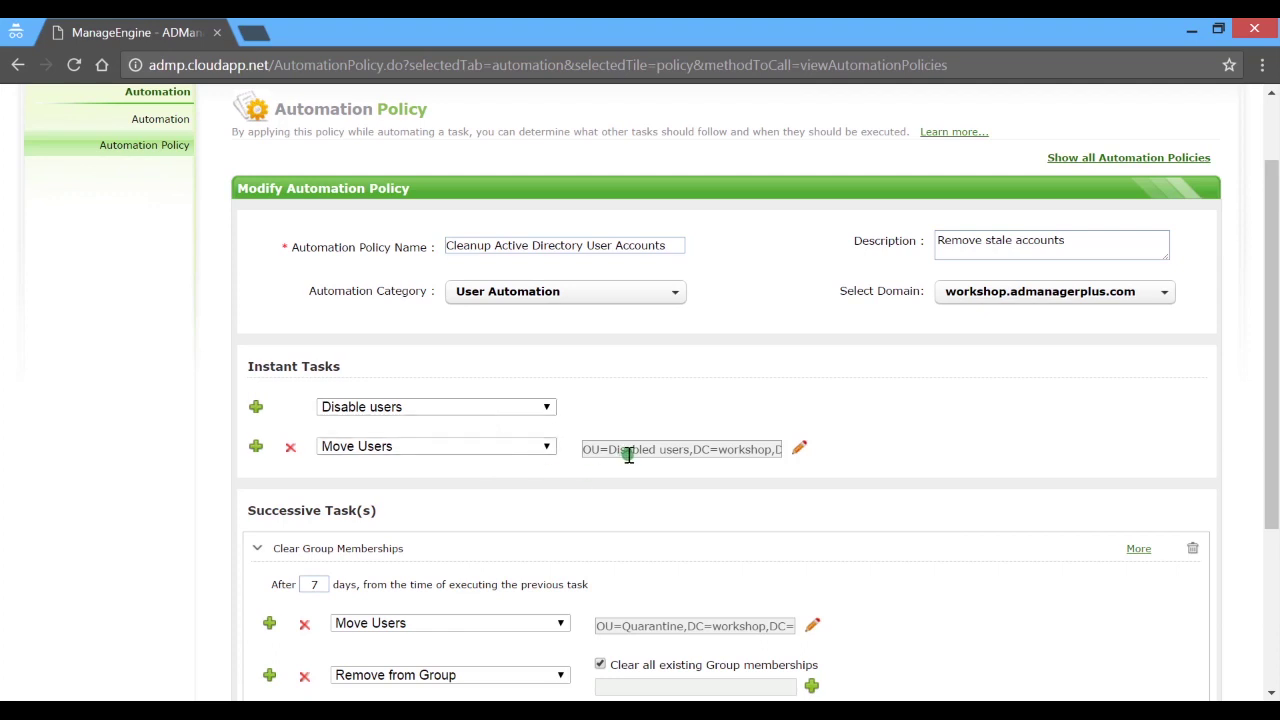
scroll(466, 470, down, 1)
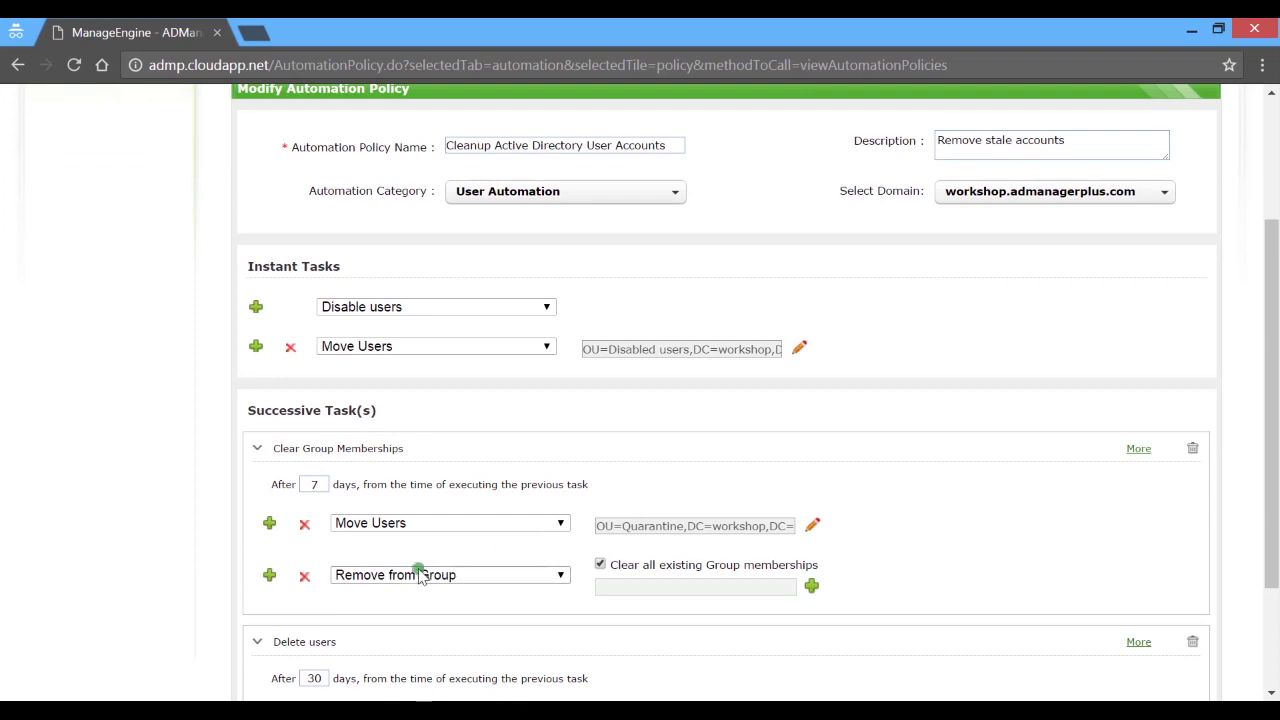
scroll(592, 560, down, 2)
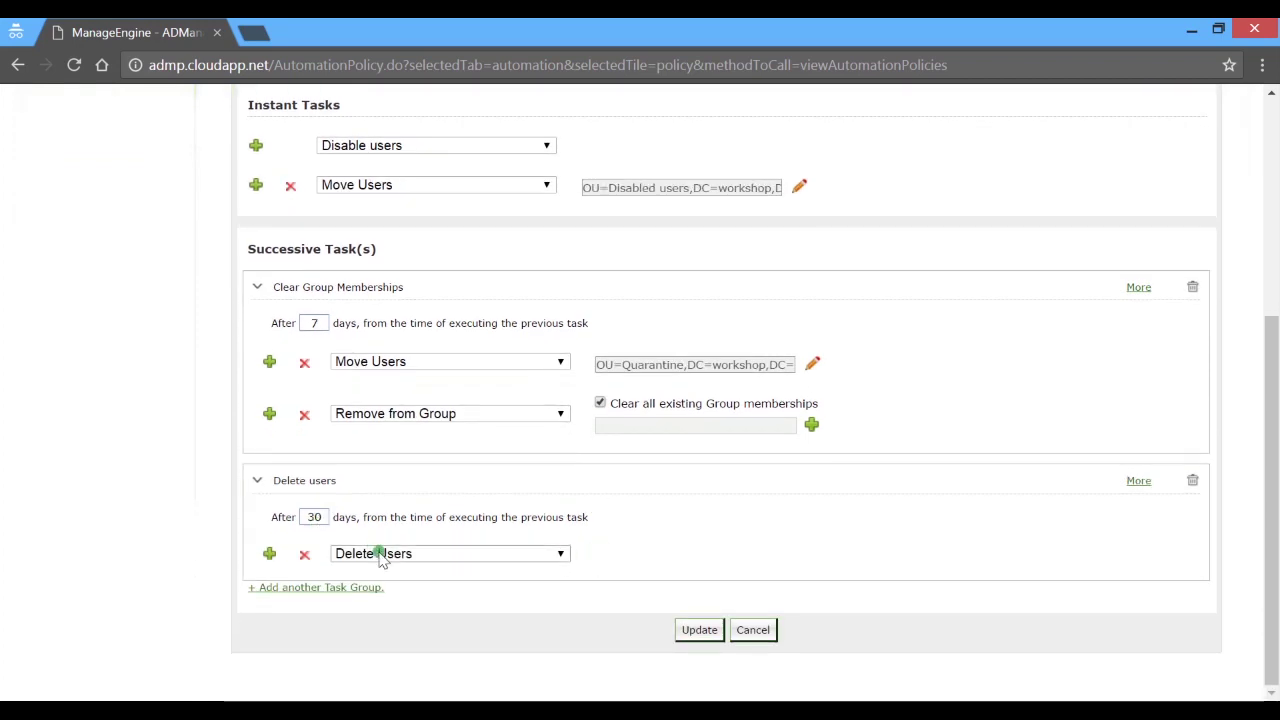
scroll(522, 640, up, 5)
- Open the Active Directory Cleanup scheduled automation for editing
click(158, 221)
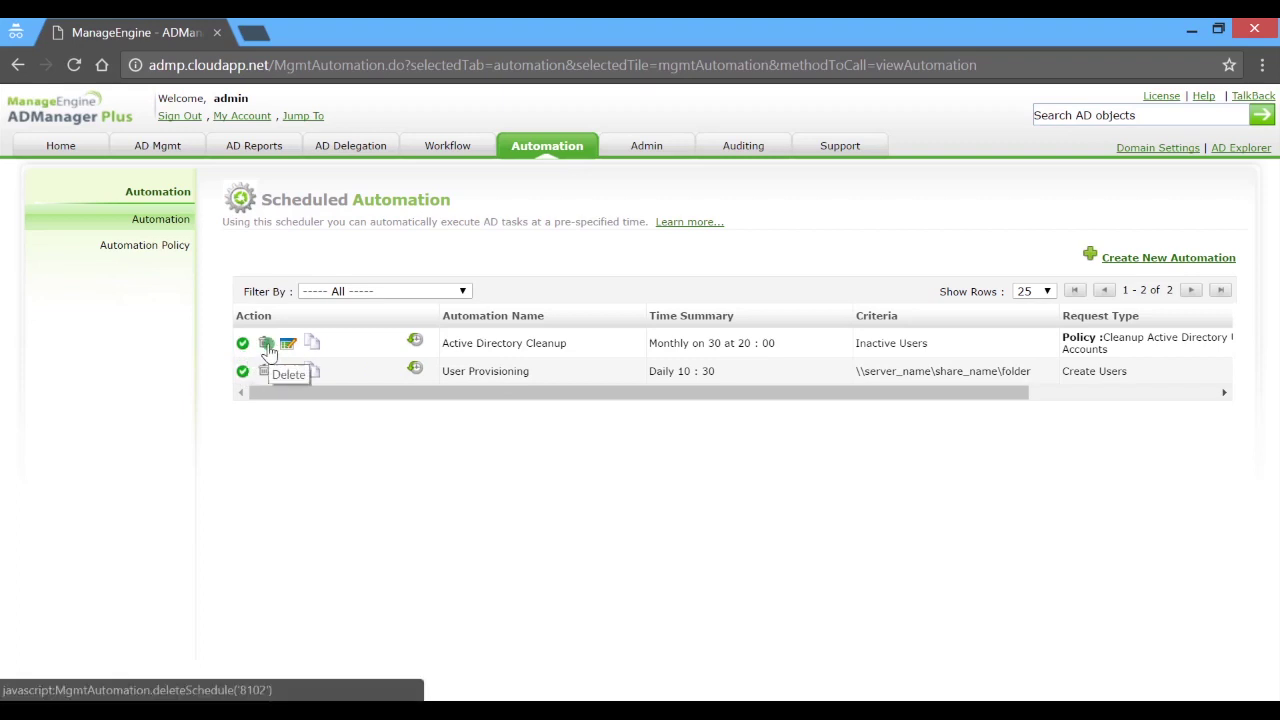
click(289, 347)
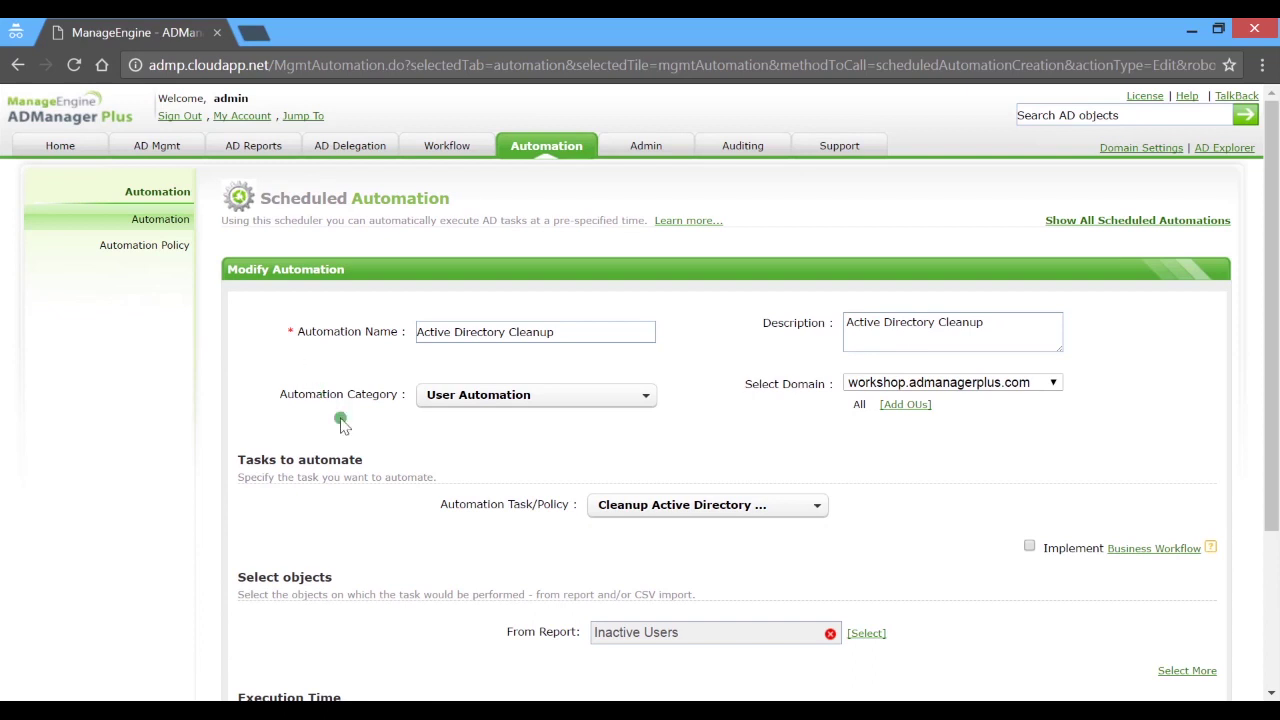
scroll(340, 424, down, 1)
- Choose the Cleanup Active Directory User Accounts policy as the automated task
click(714, 409)
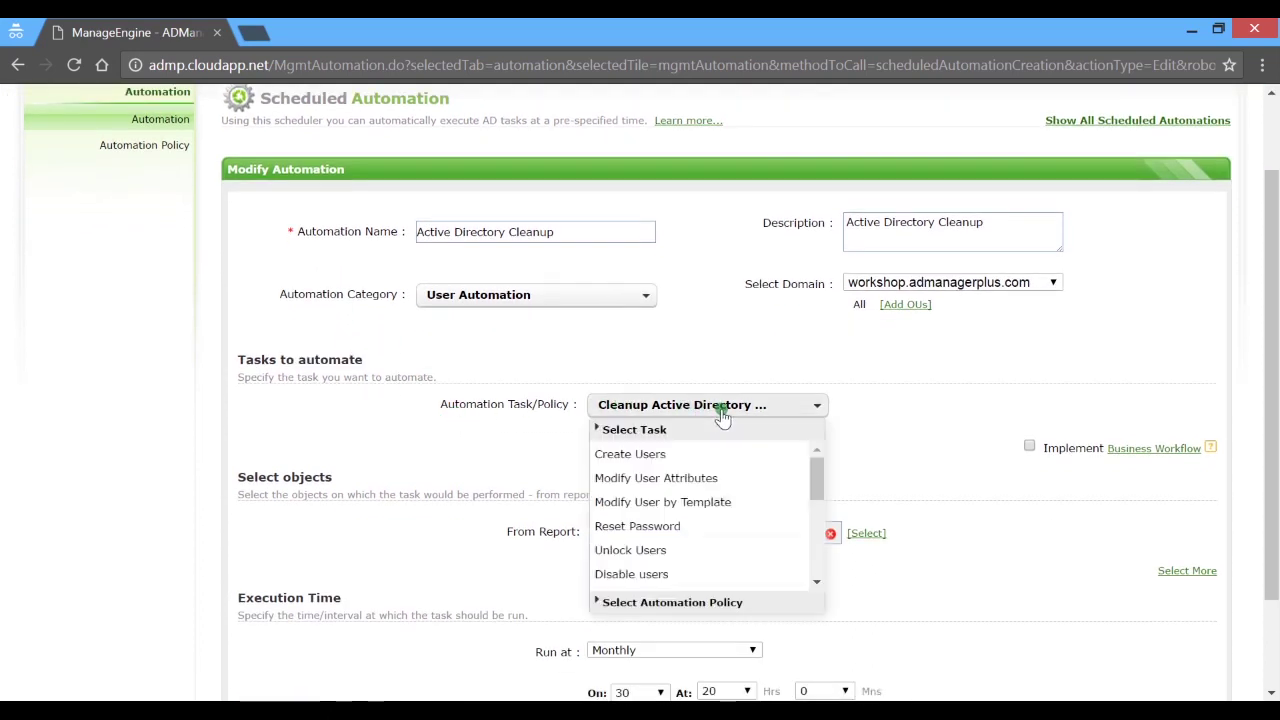
click(708, 603)
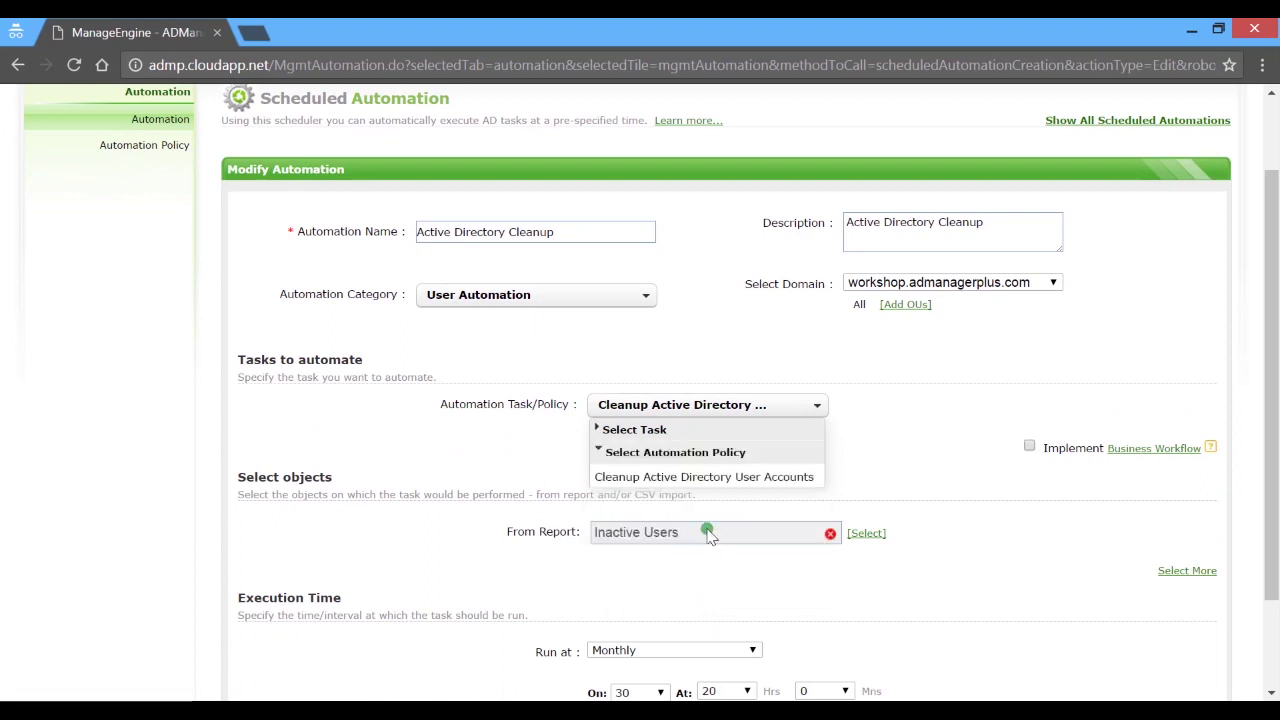
click(720, 484)
scroll(720, 486, down, 1)
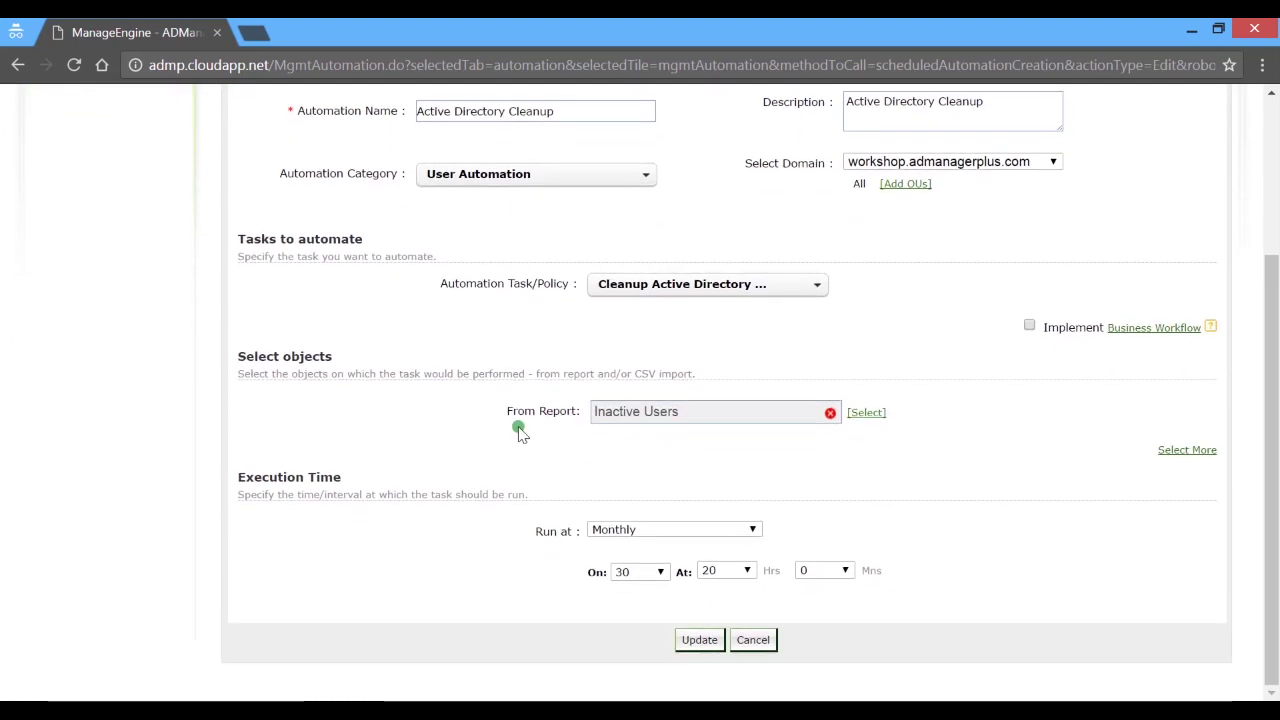
- Confirm Inactive Users (180 days) as the From Report source and add a Location of CSV field
click(872, 416)
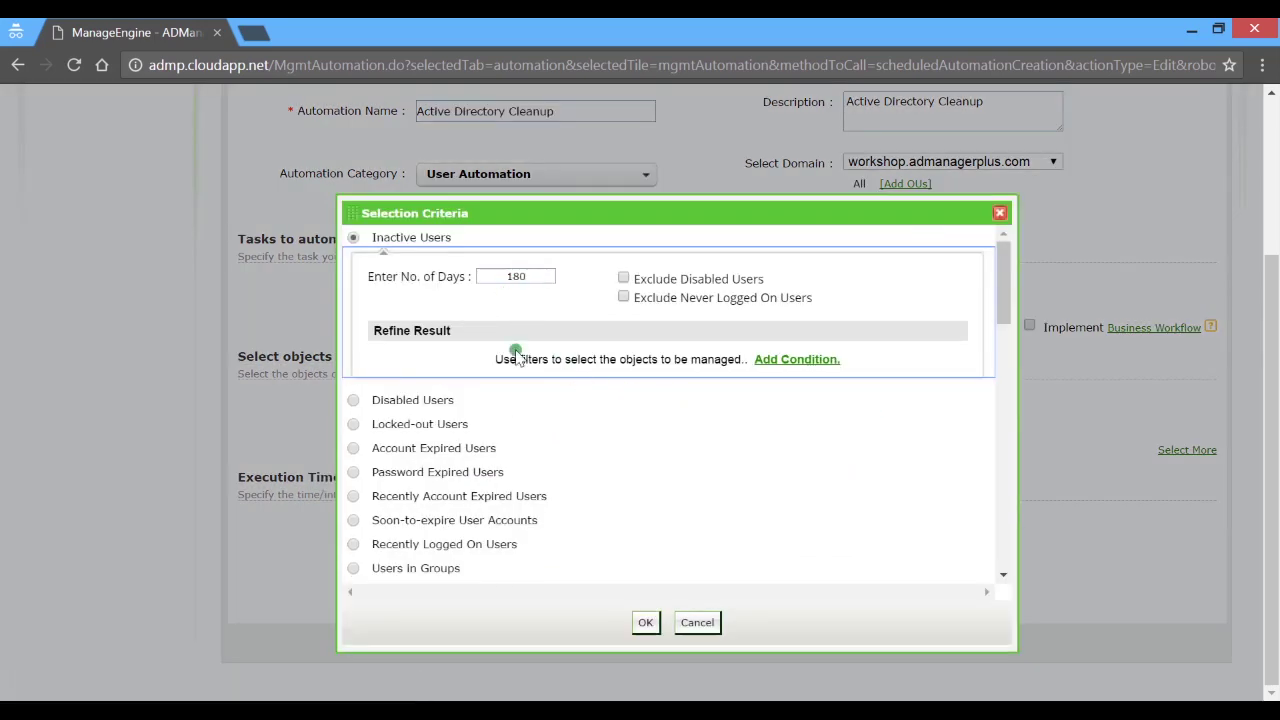
click(643, 622)
click(1172, 452)
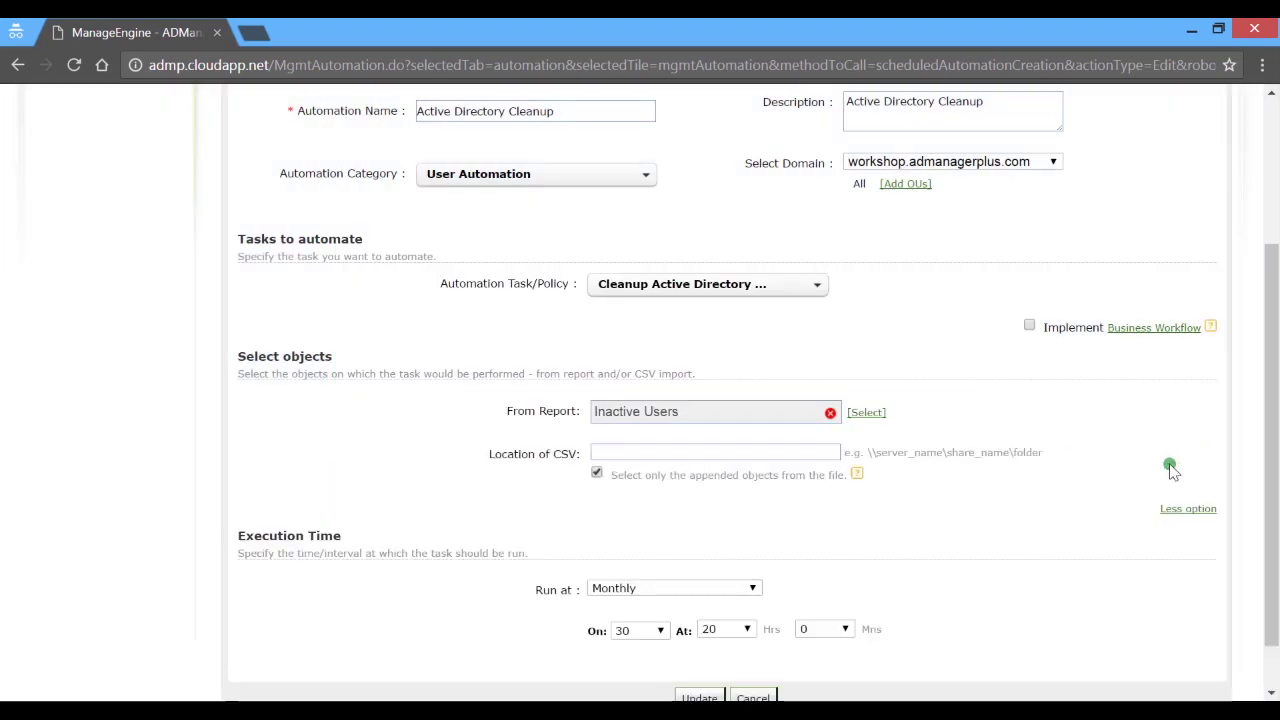
click(772, 453)
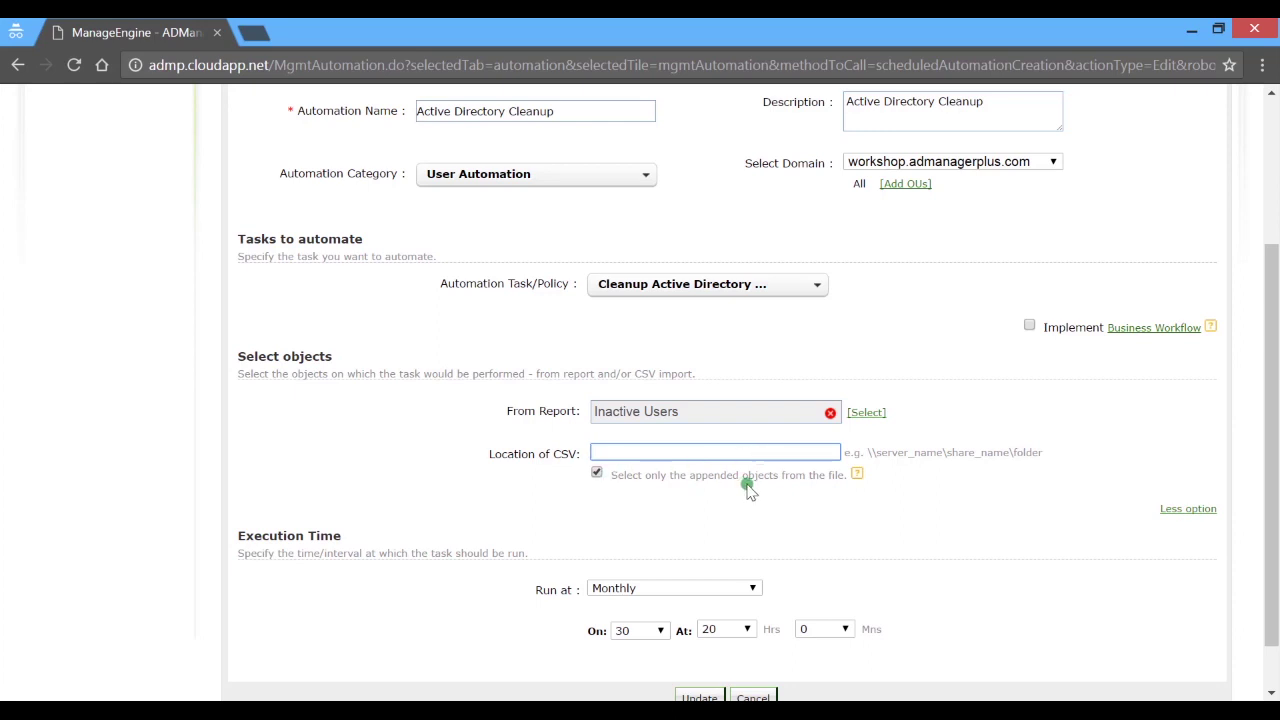
scroll(752, 497, down, 2)
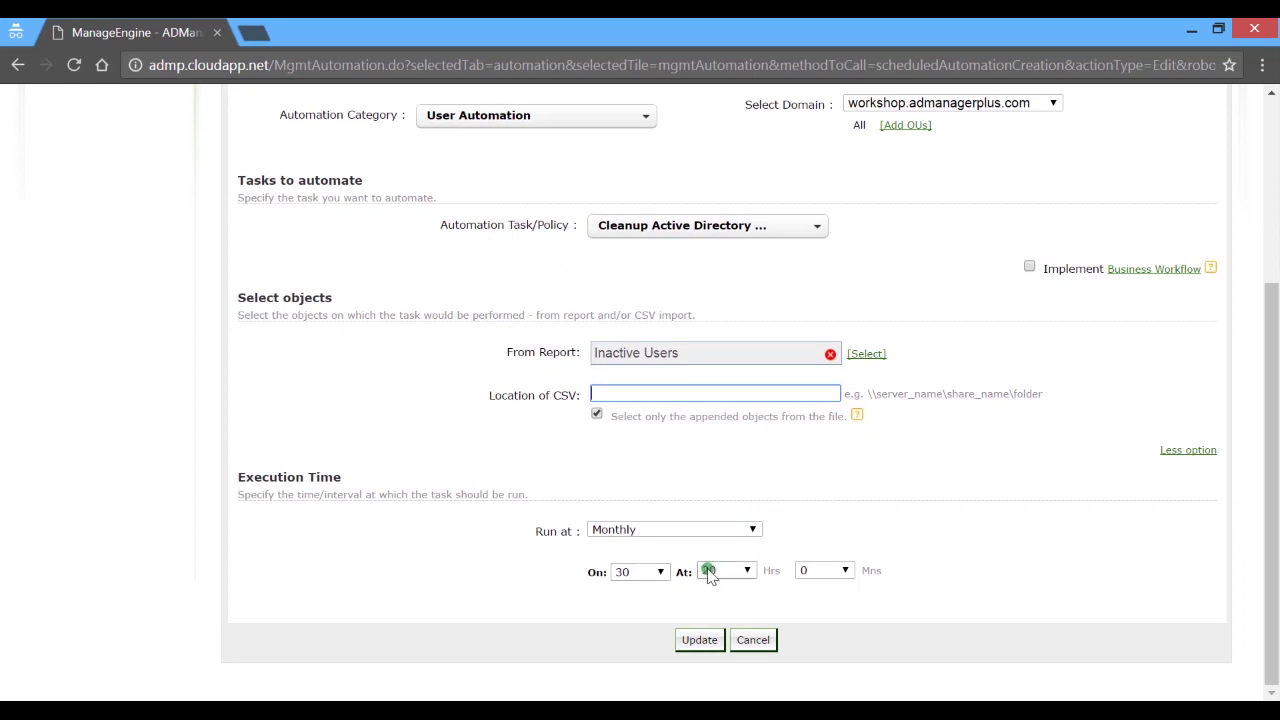
- Go back to the Scheduled Automation list
scroll(708, 573, up, 3)
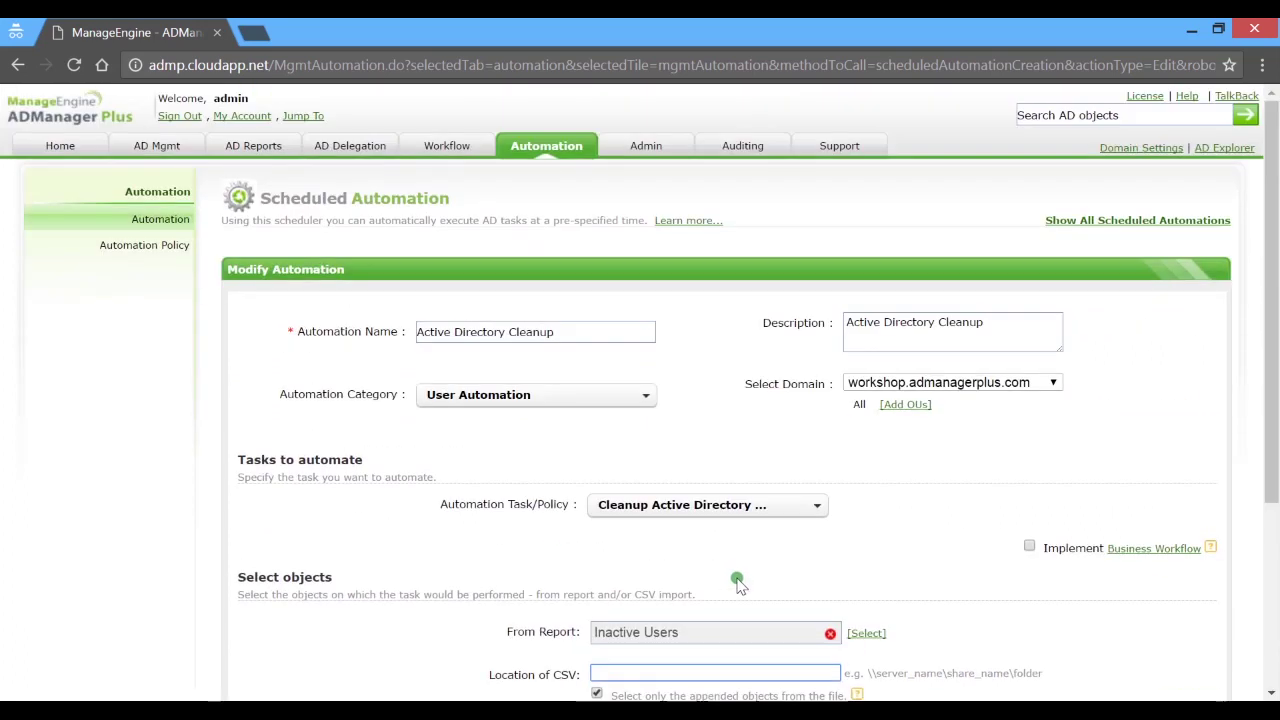
click(1078, 224)
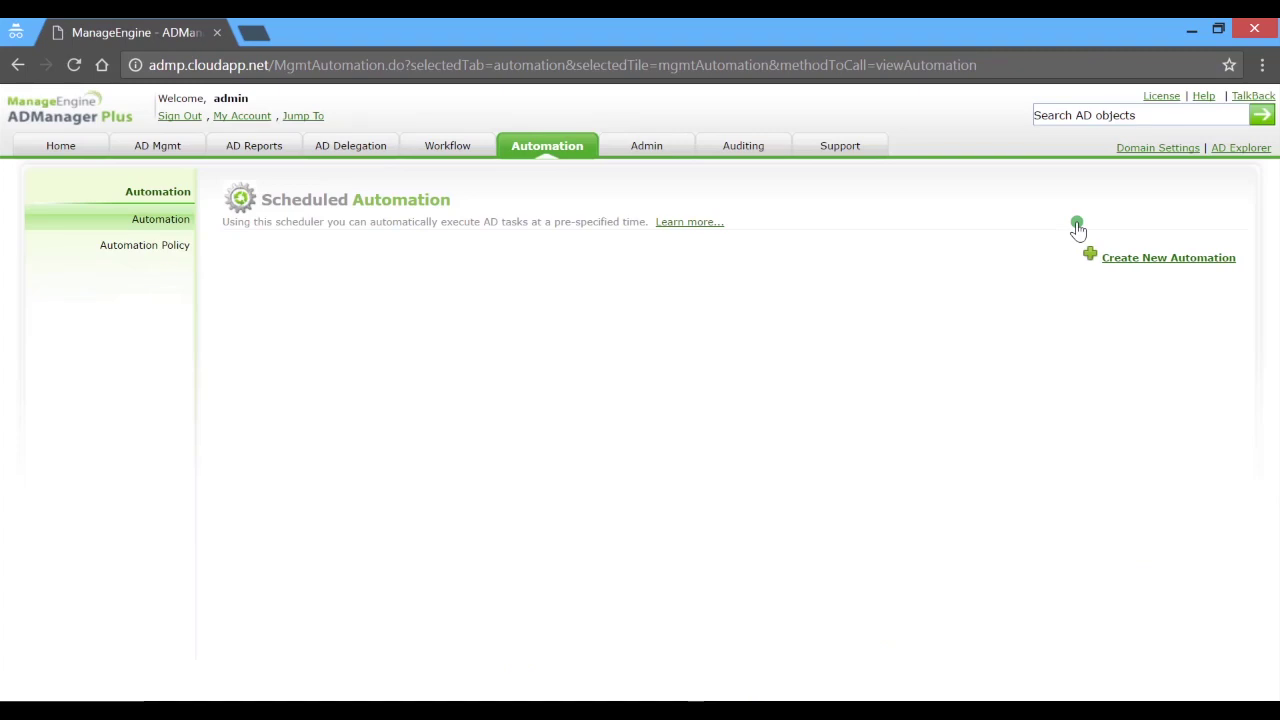